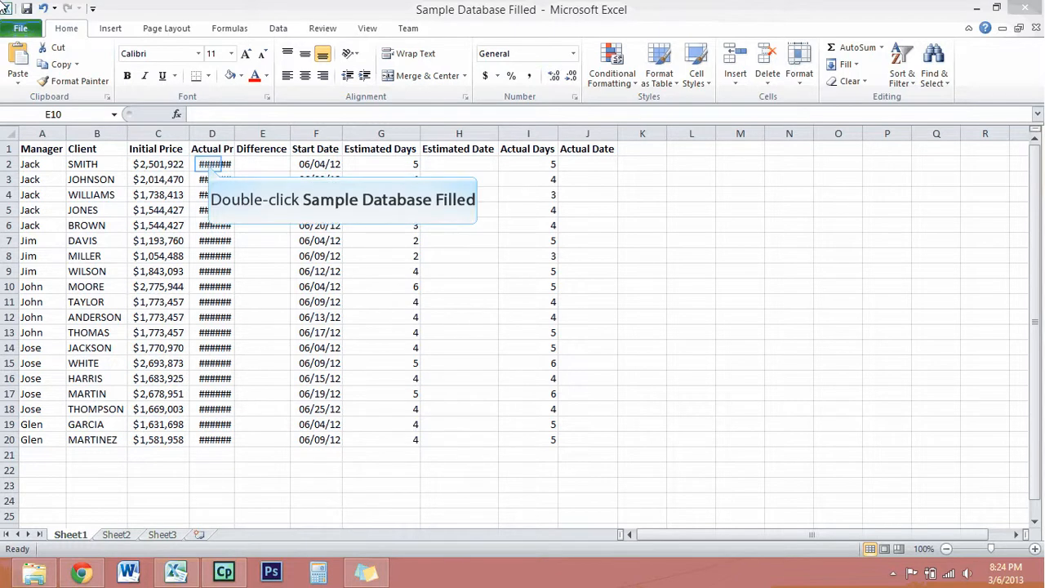
Inspect several truncated Actual Price cells in column D and autofit the column width to its contents.
click(214, 165)
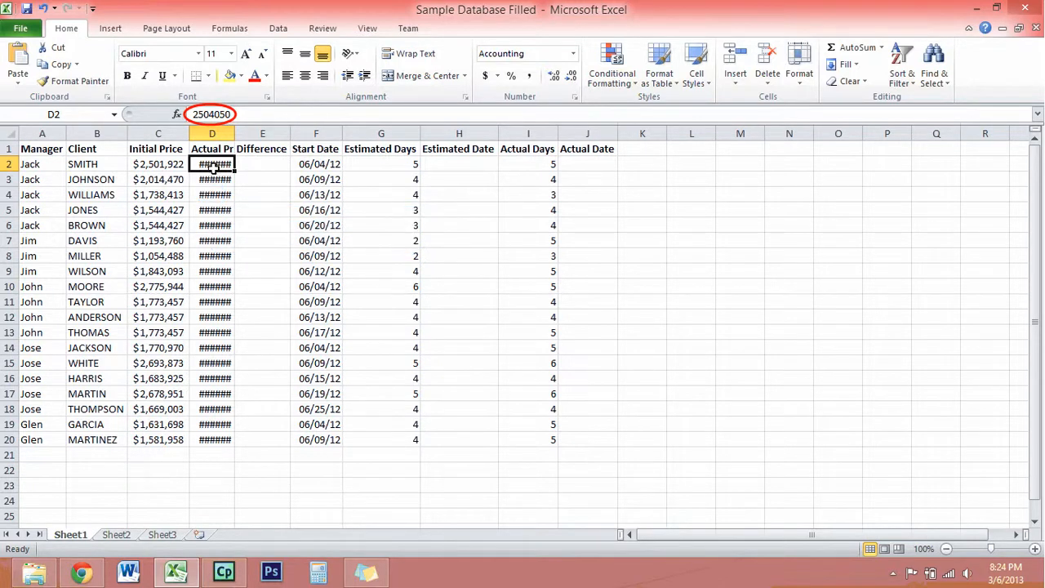
click(211, 193)
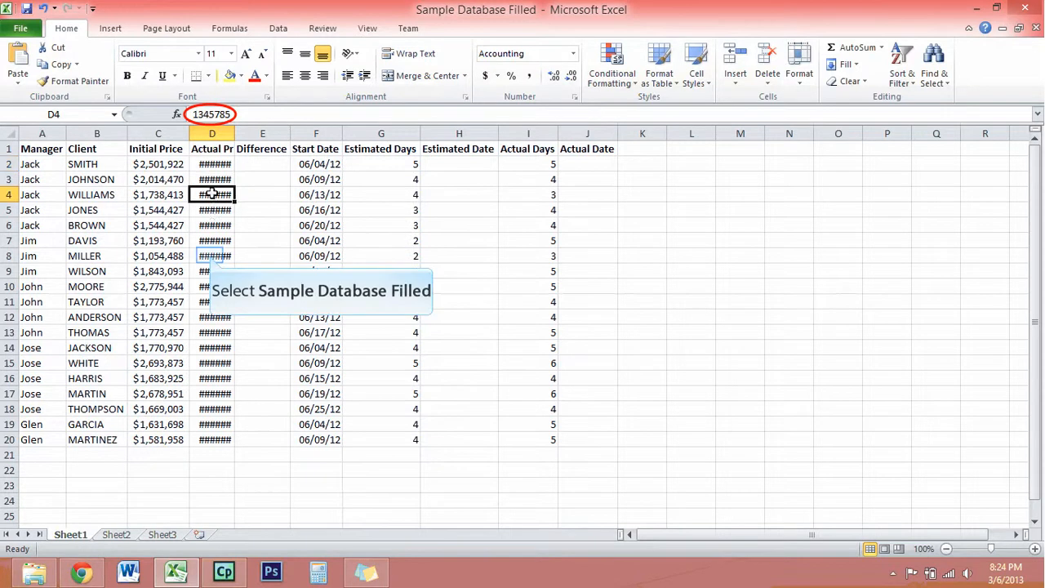
click(210, 256)
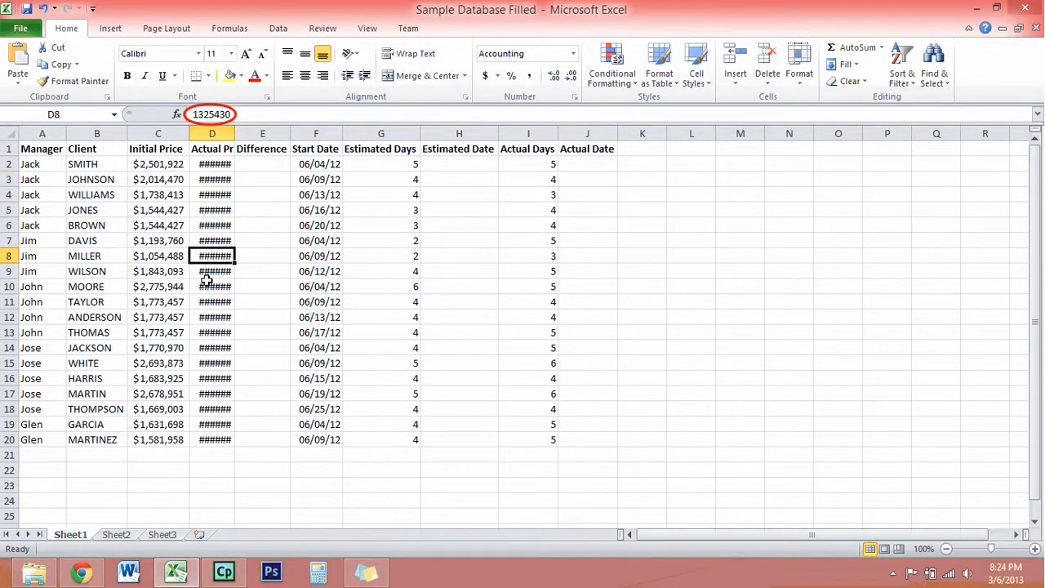
click(207, 281)
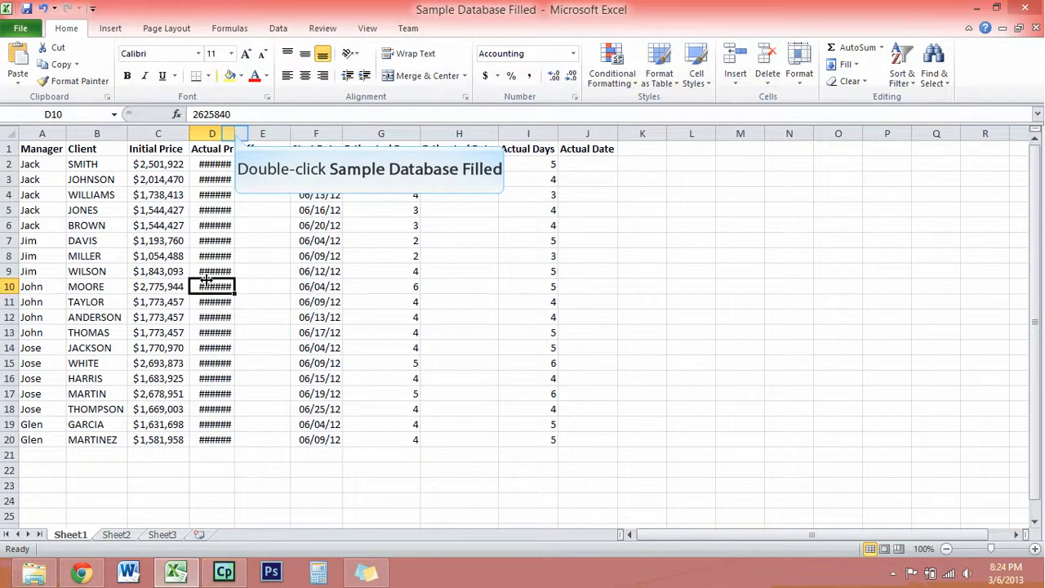
double_click(235, 133)
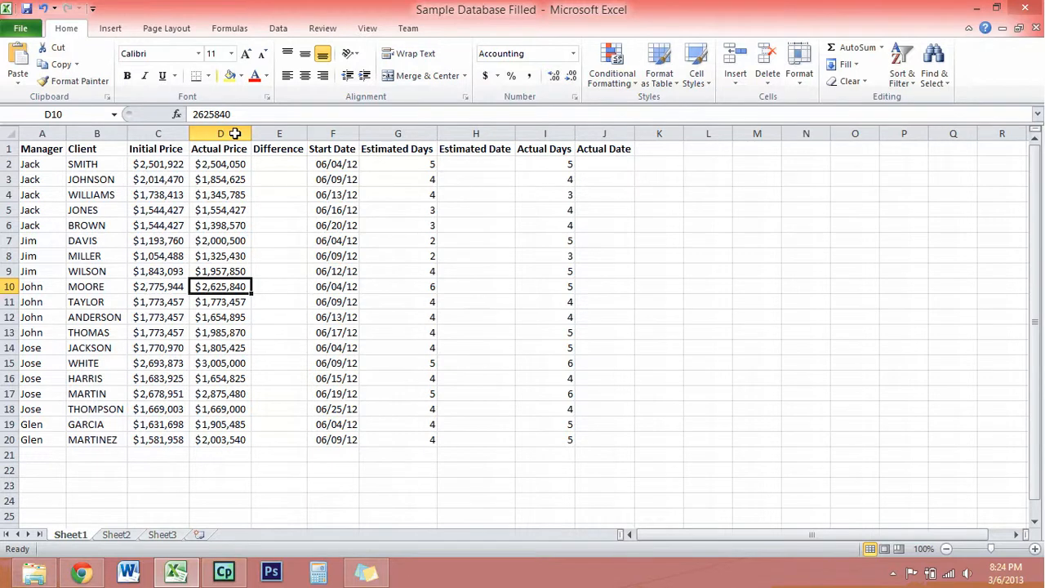
Format the Difference cells E2:E20 as Currency with the $ symbol.
click(278, 165)
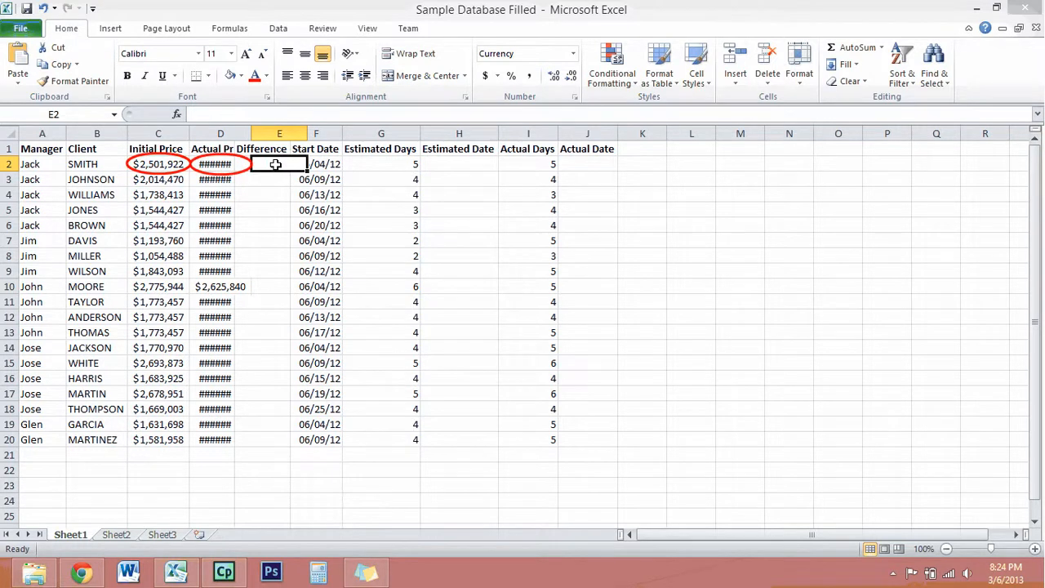
drag(278, 165, 280, 440)
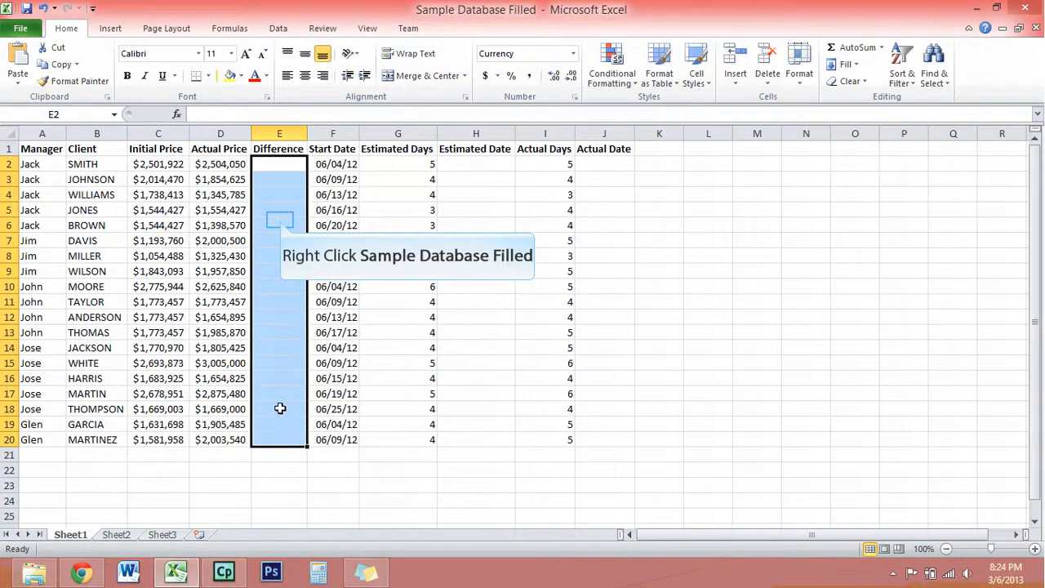
right_click(280, 220)
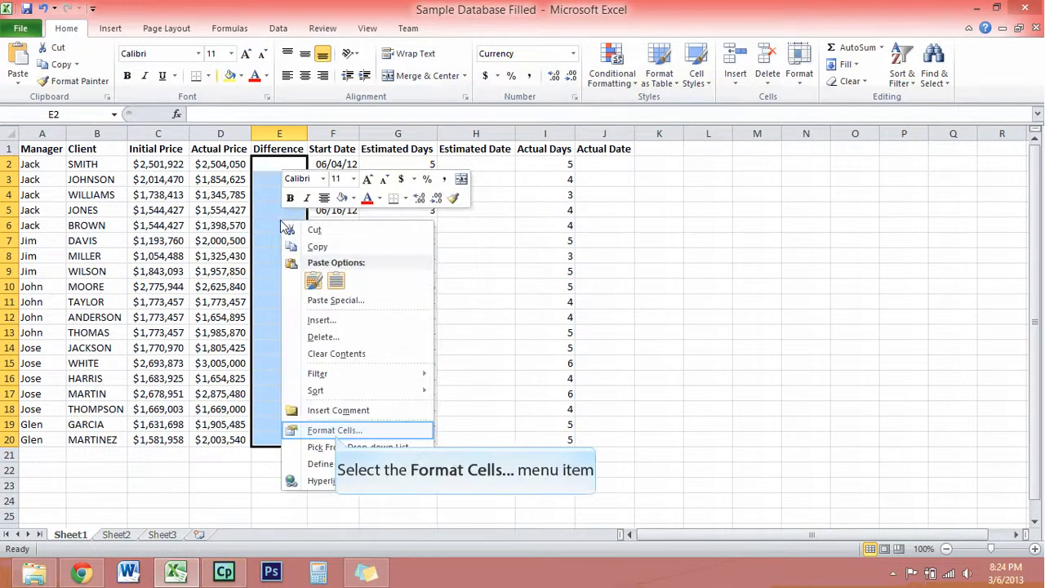
click(337, 432)
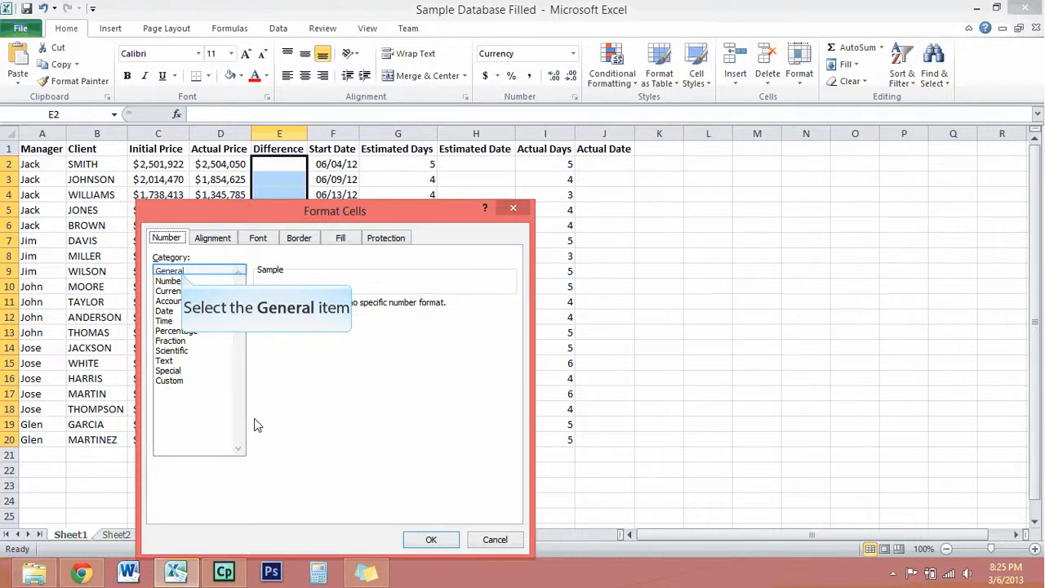
click(182, 273)
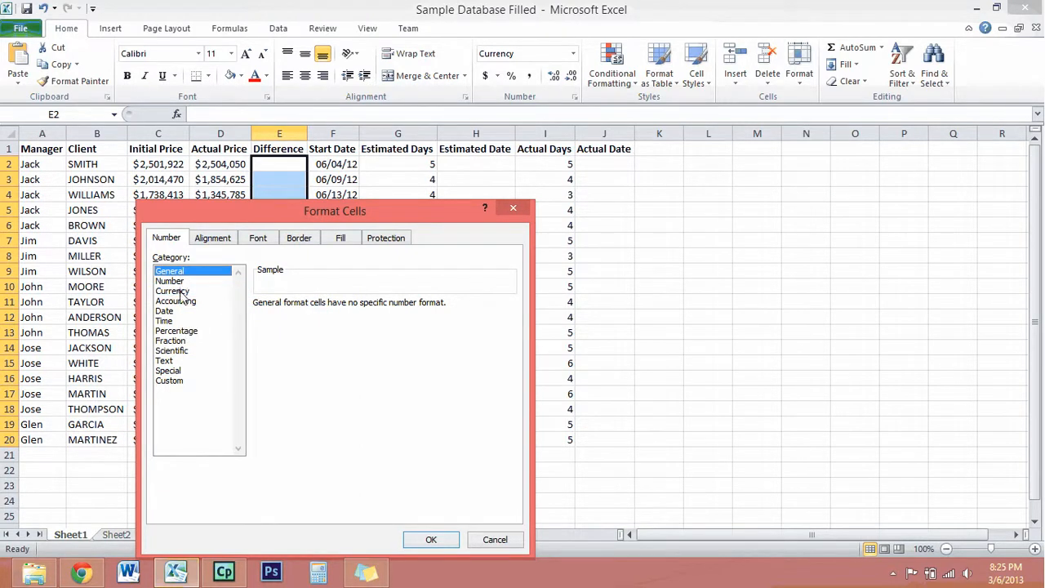
click(180, 292)
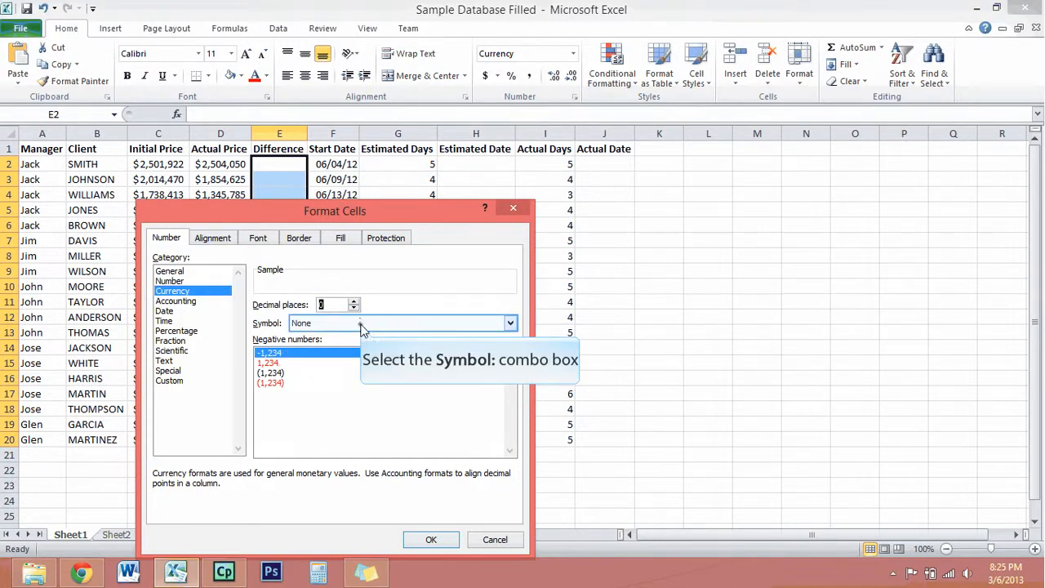
click(357, 327)
click(349, 348)
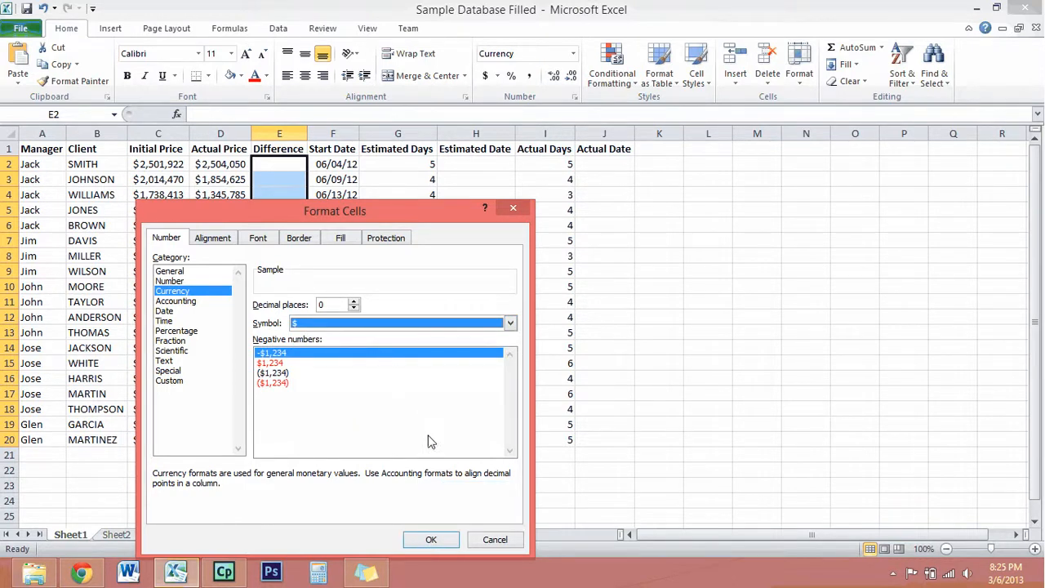
click(433, 540)
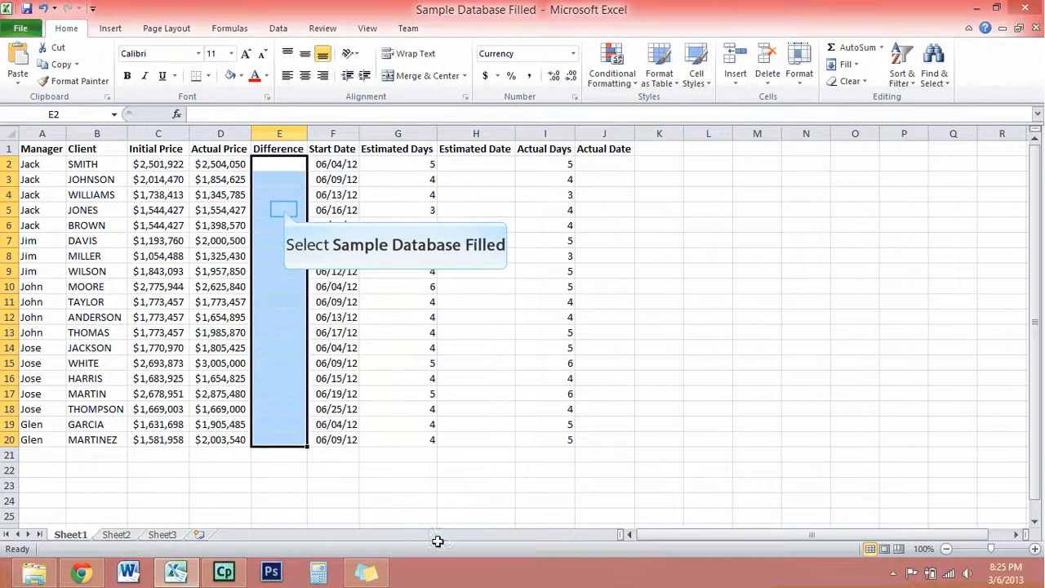
Enter the formula =d2-c2 in E2 to subtract the initial price from the actual price.
click(282, 209)
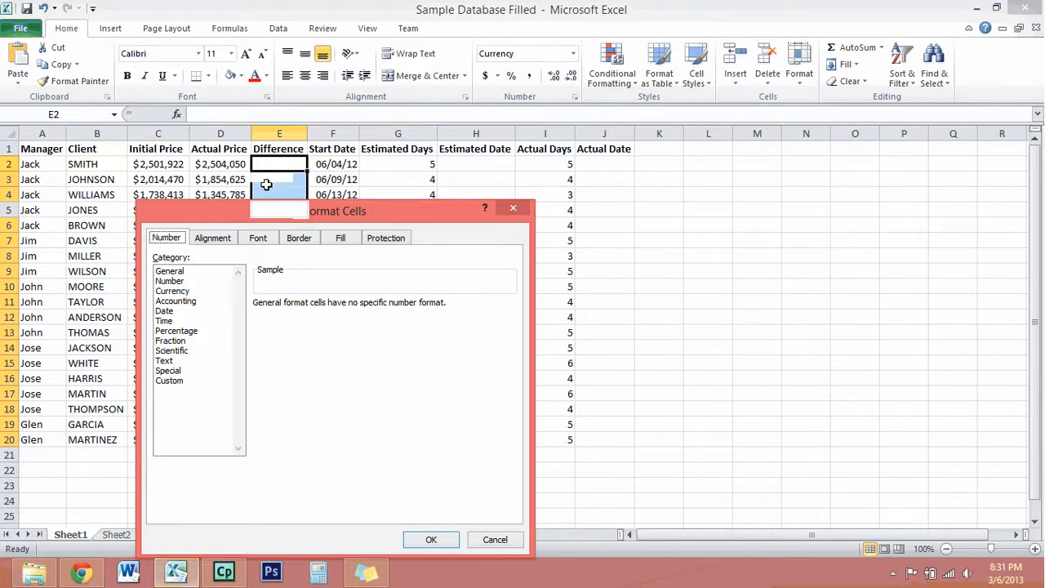
text(=)
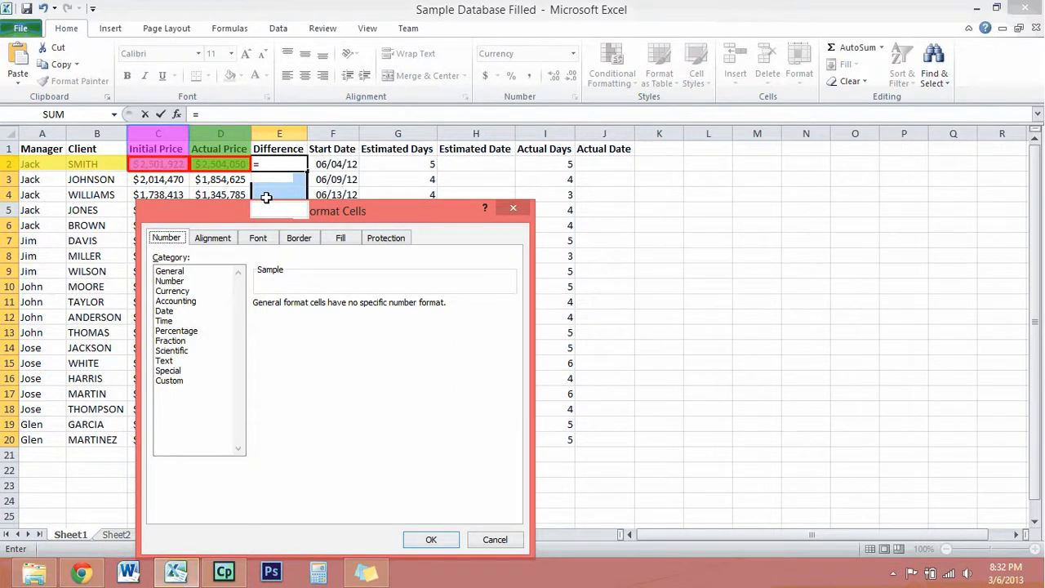
text(d2)
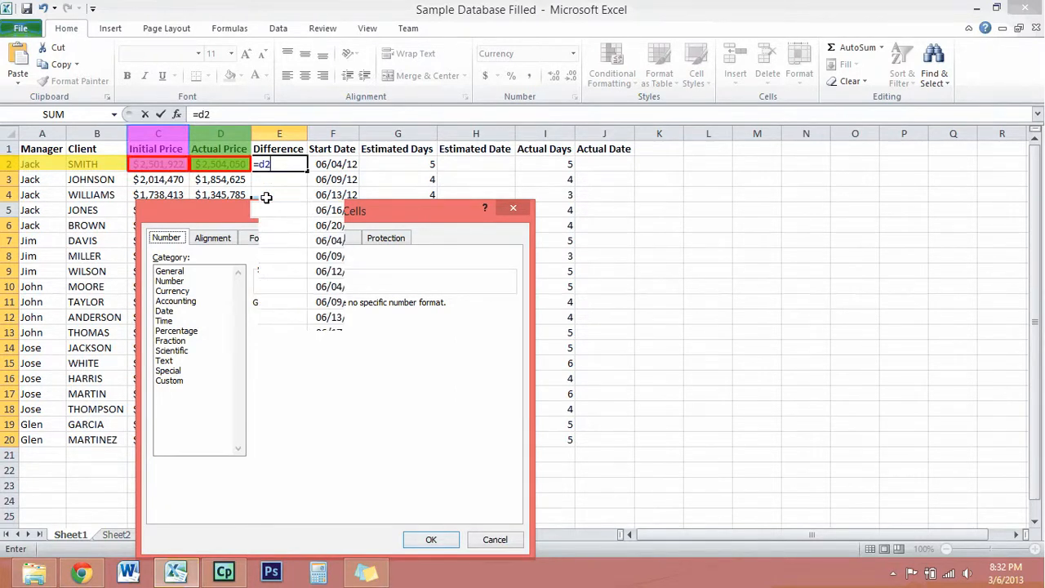
text(-)
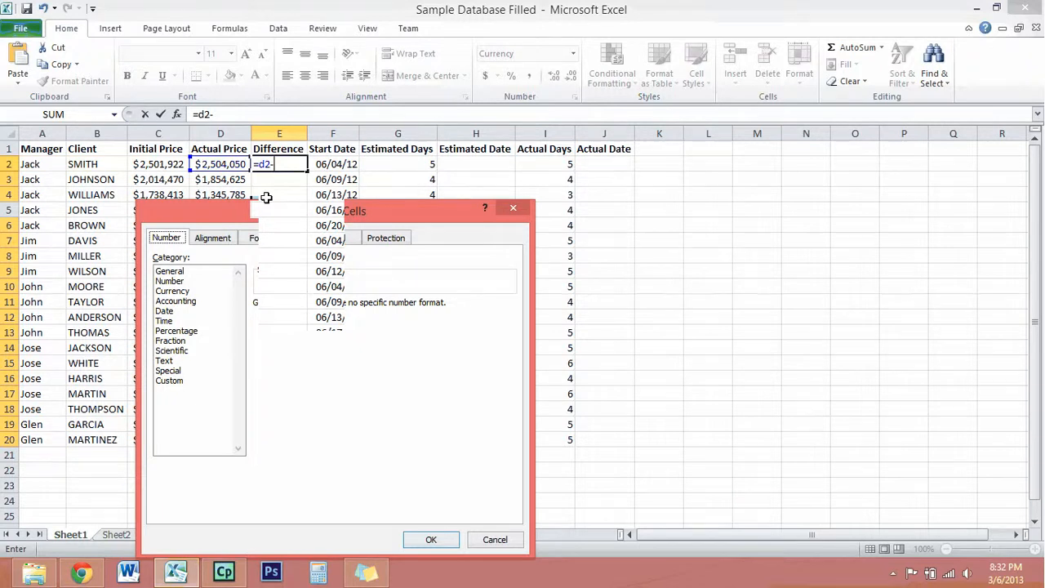
text(c2)
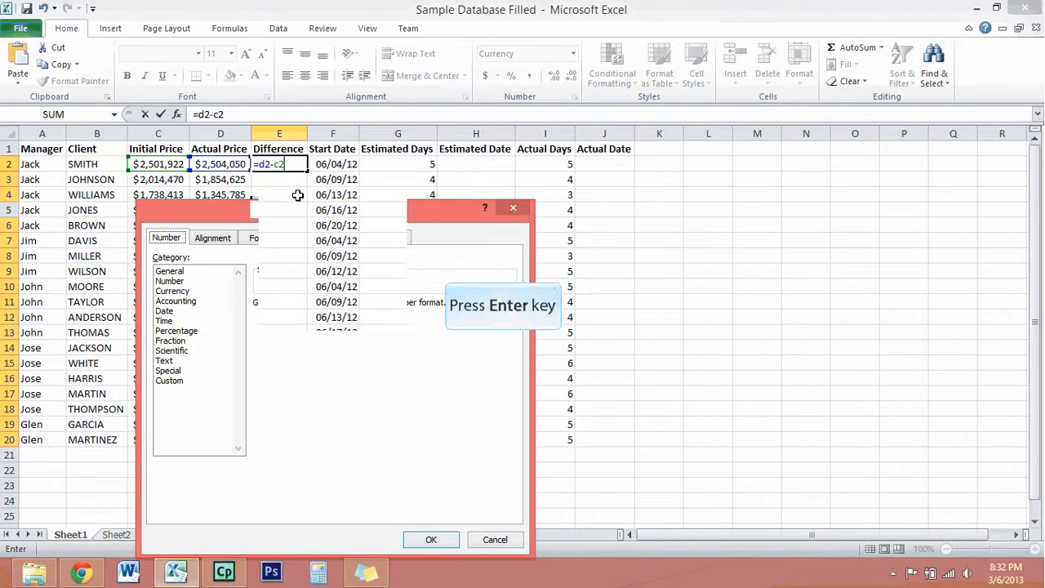
key(Return)
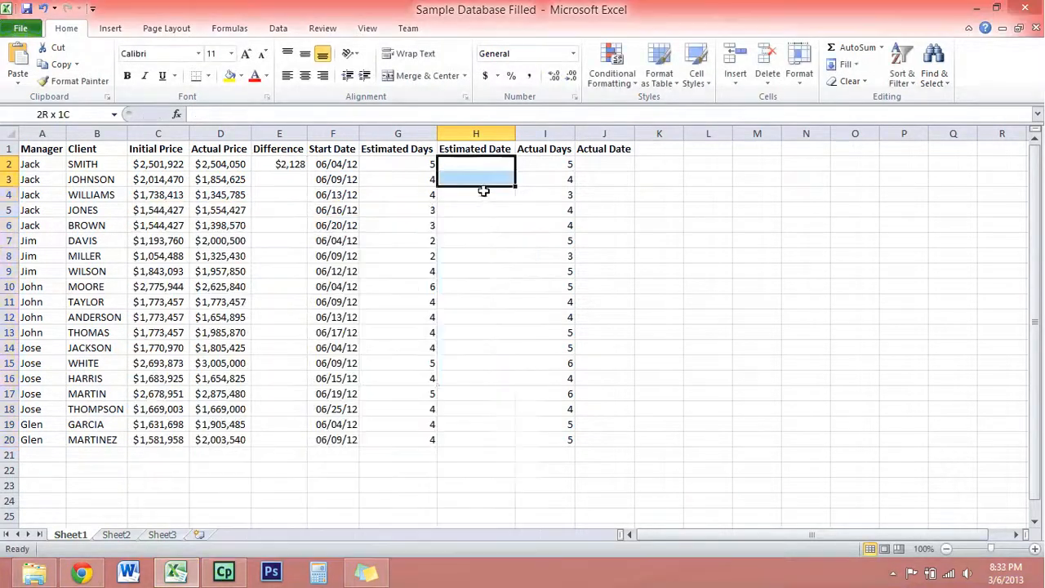
Format the Estimated Date cells H2:H20 as Date using the 03/14/01 type.
drag(484, 191, 476, 437)
right_click(466, 303)
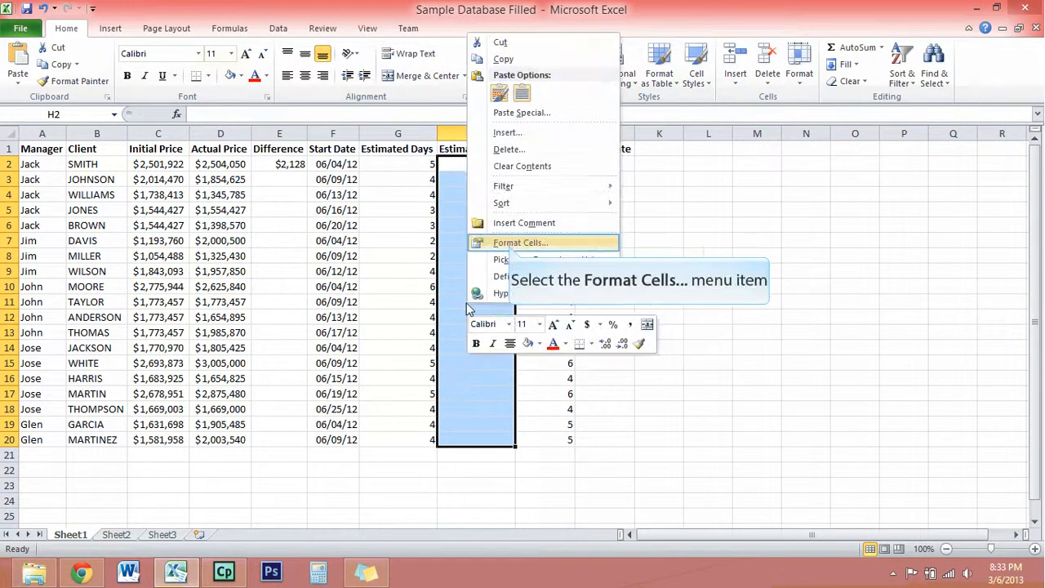
click(510, 243)
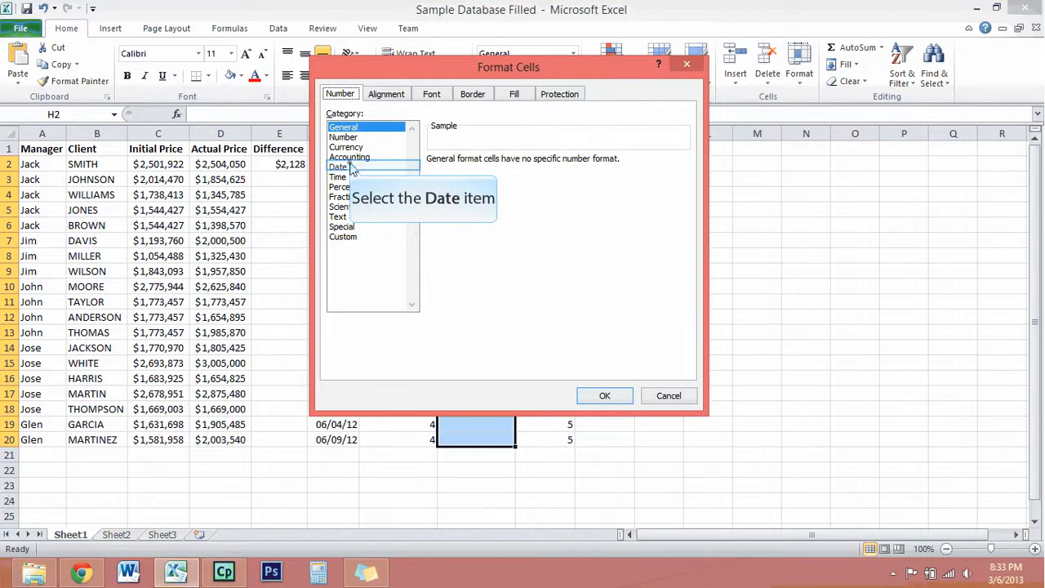
click(351, 167)
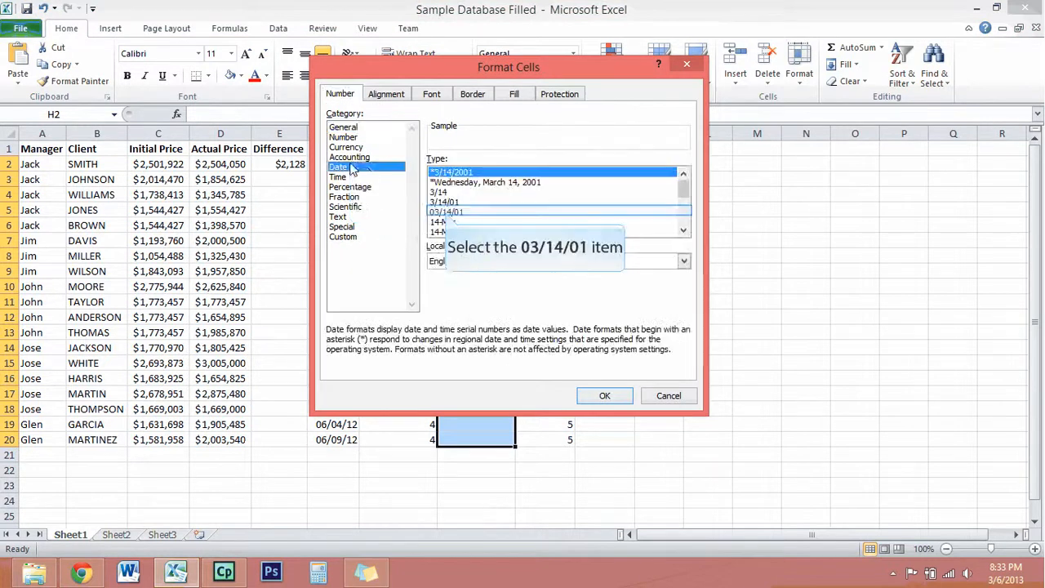
click(451, 213)
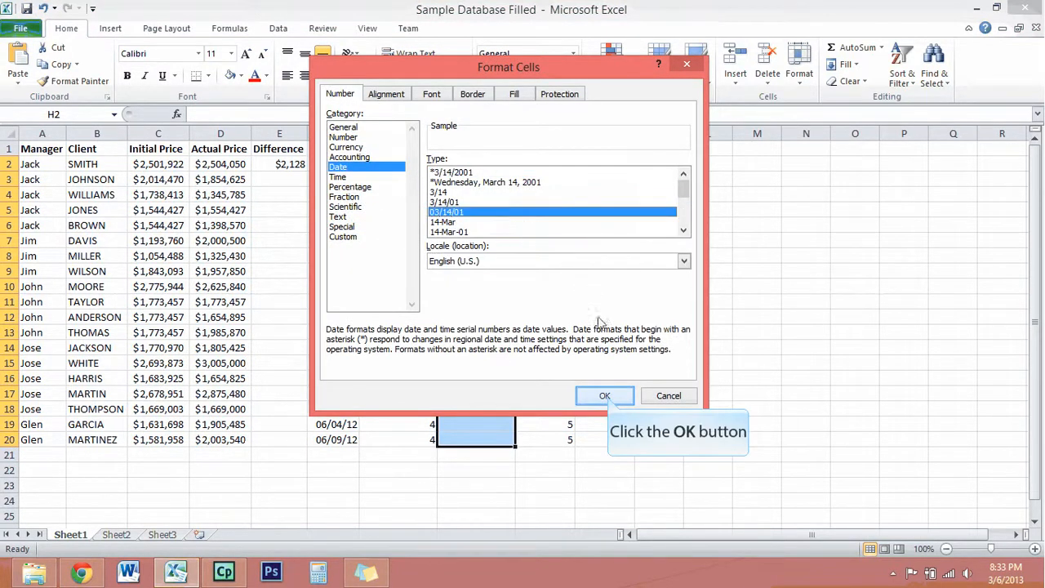
click(605, 396)
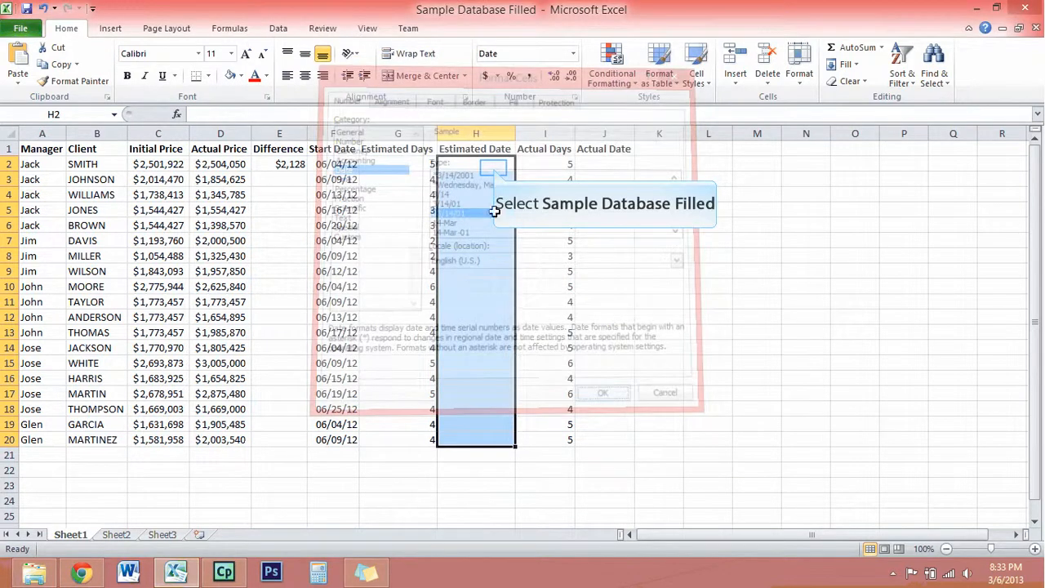
Insert the SUM function from the Math & Trig category into Estimated Date cell H2.
click(495, 168)
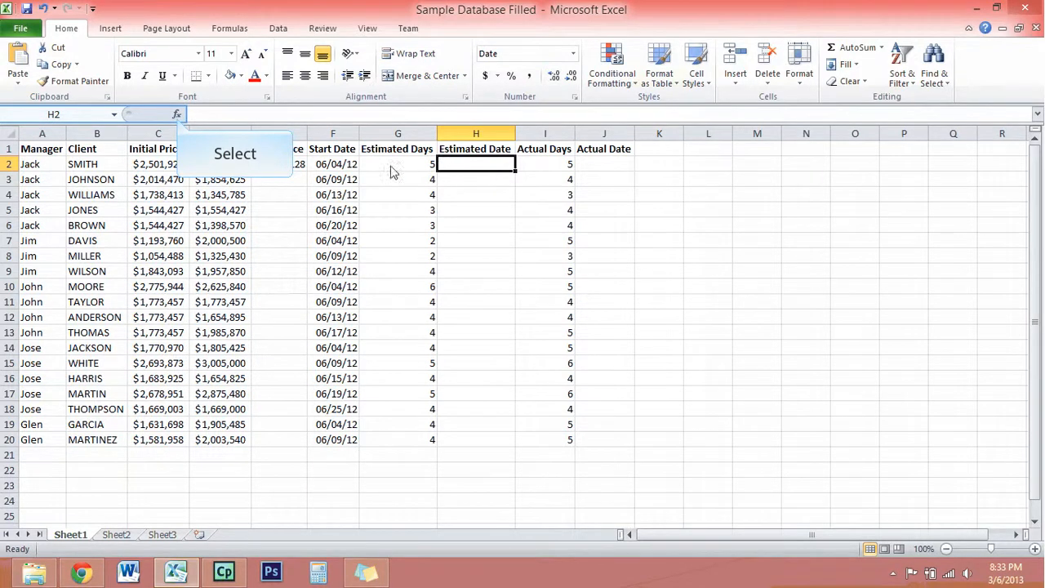
click(176, 114)
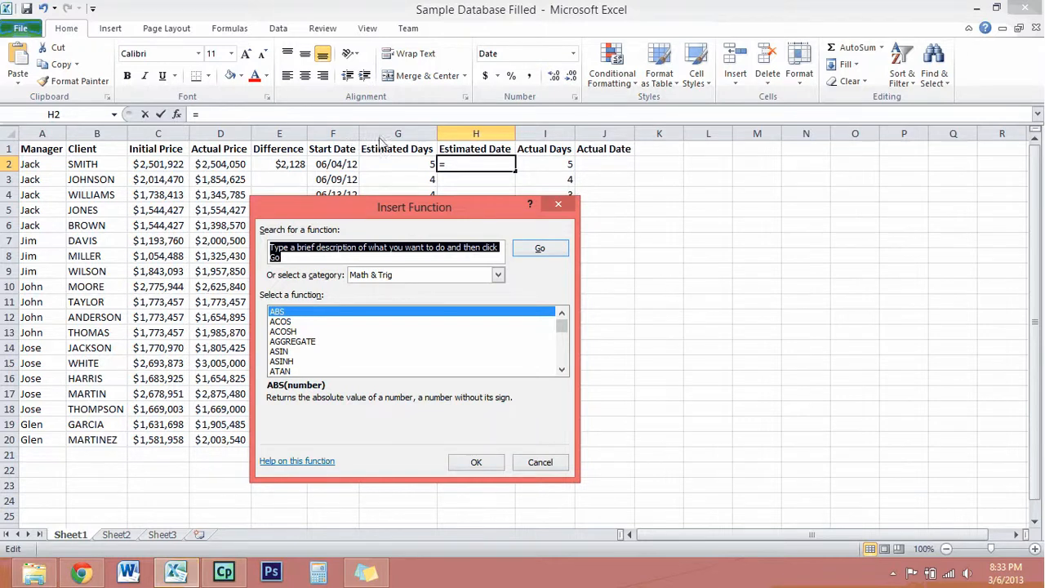
drag(562, 328, 562, 362)
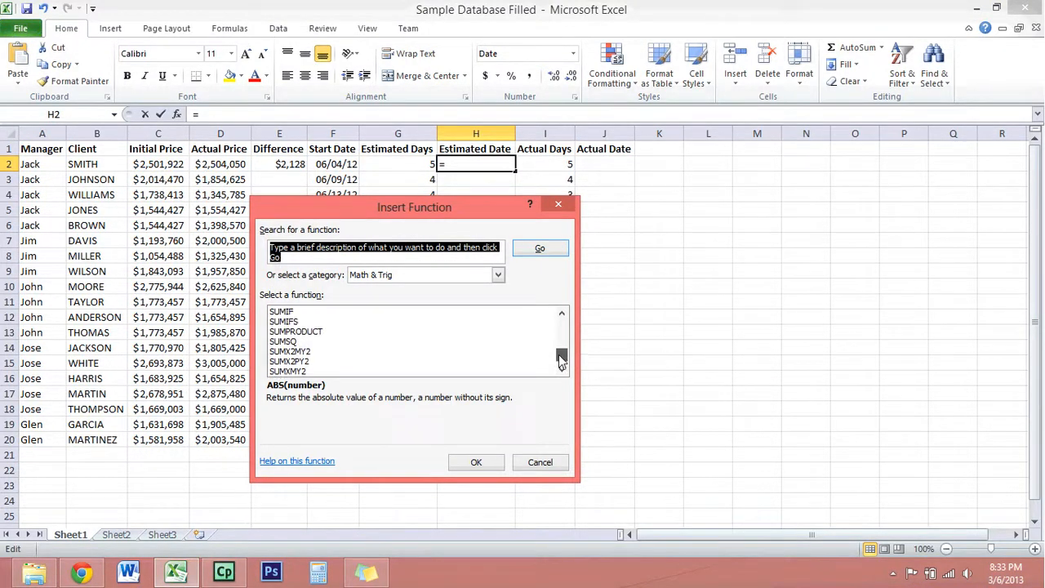
double_click(562, 314)
click(279, 332)
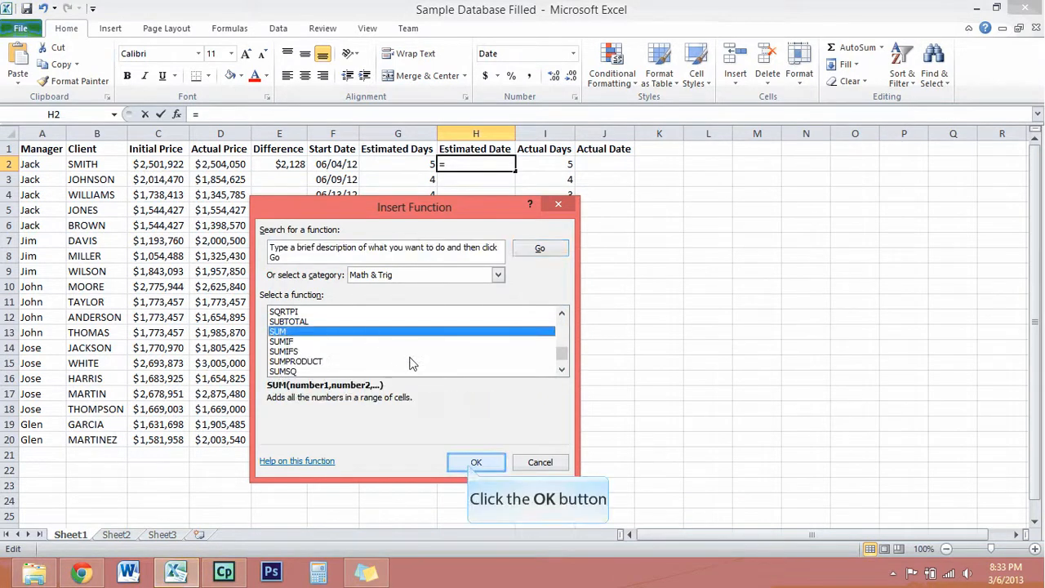
click(470, 462)
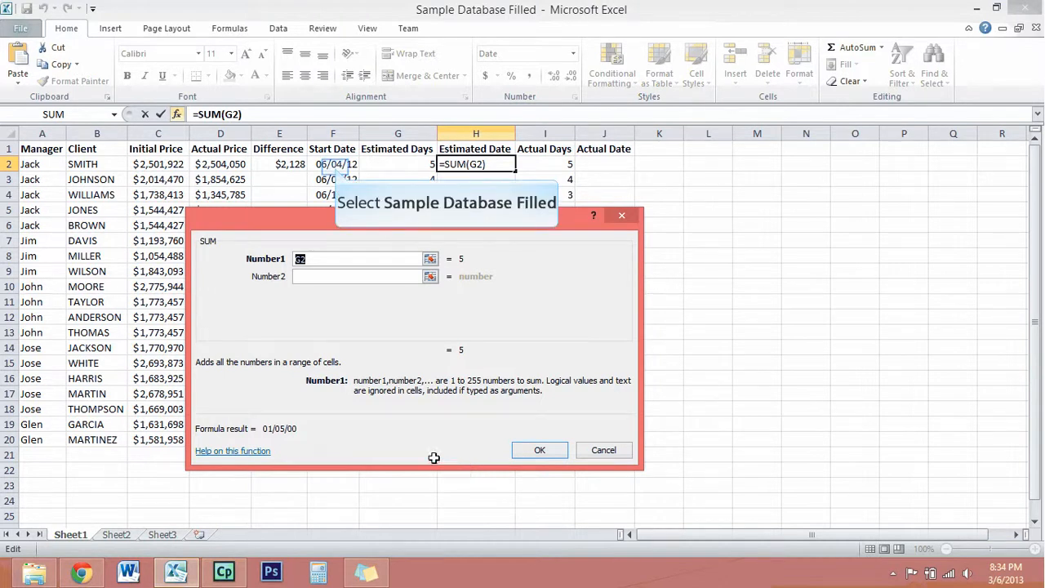
Set the SUM arguments in H2 to start date F2 and estimated days G2, and apply the formula.
click(334, 165)
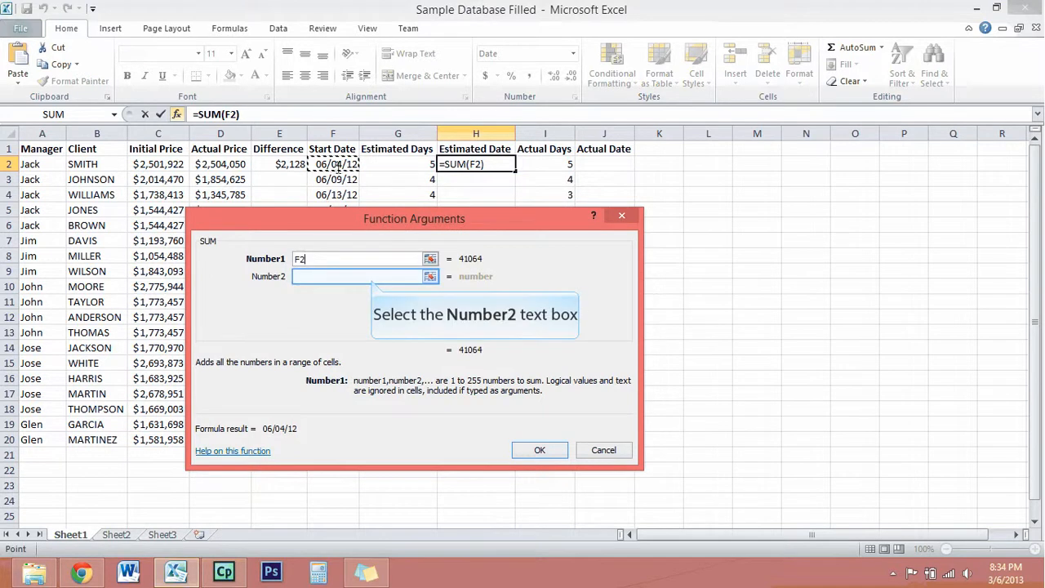
click(372, 278)
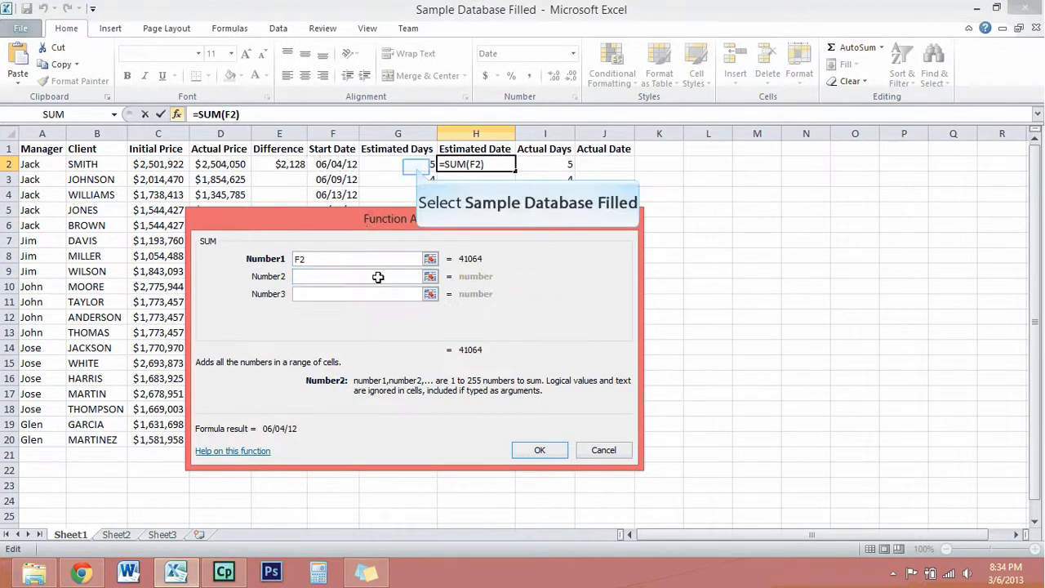
click(415, 168)
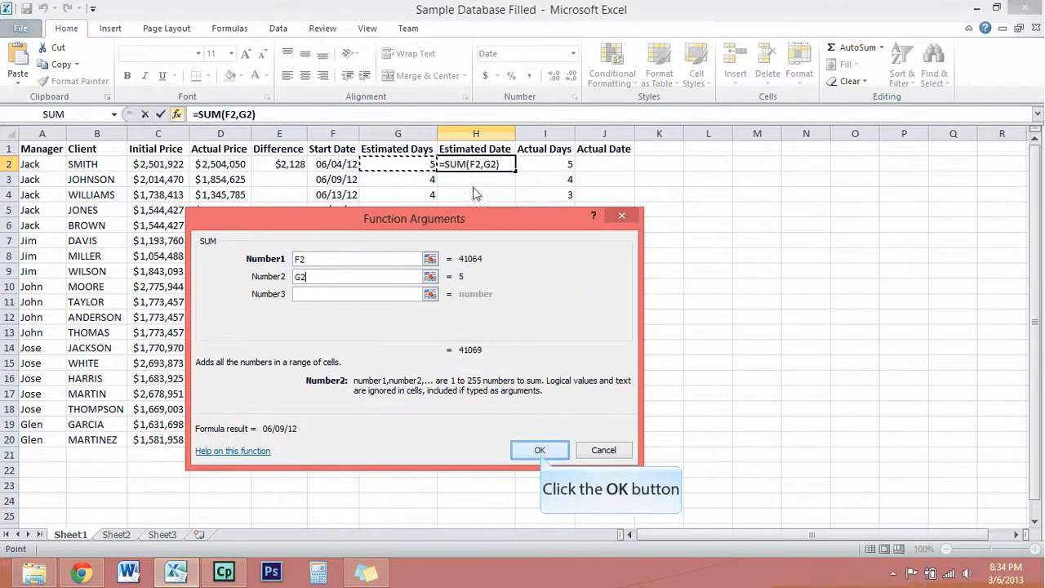
click(540, 451)
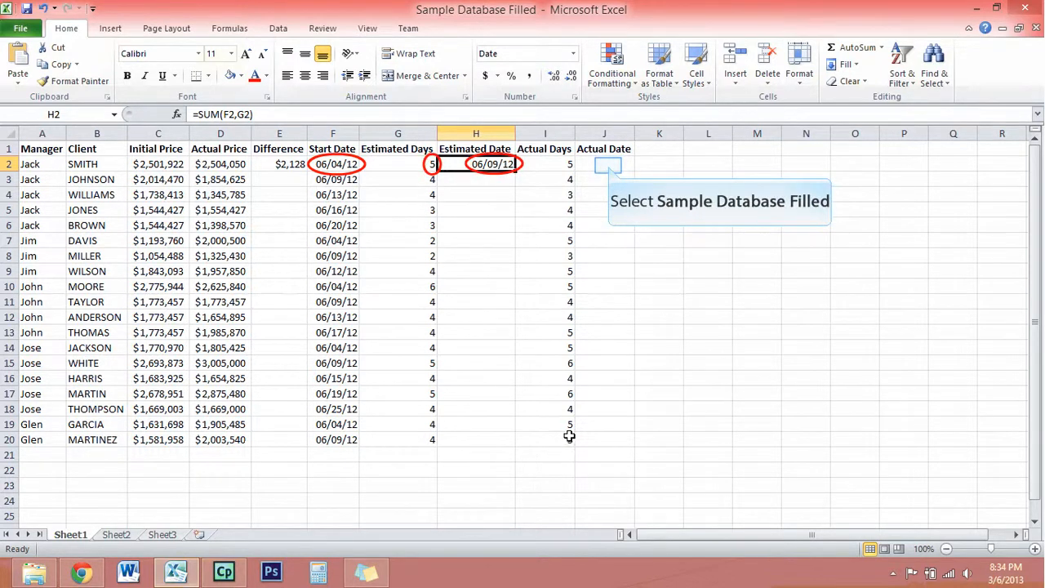
Format the Actual Date cells J2:J20 as Date using the 03/14/01 type.
click(608, 165)
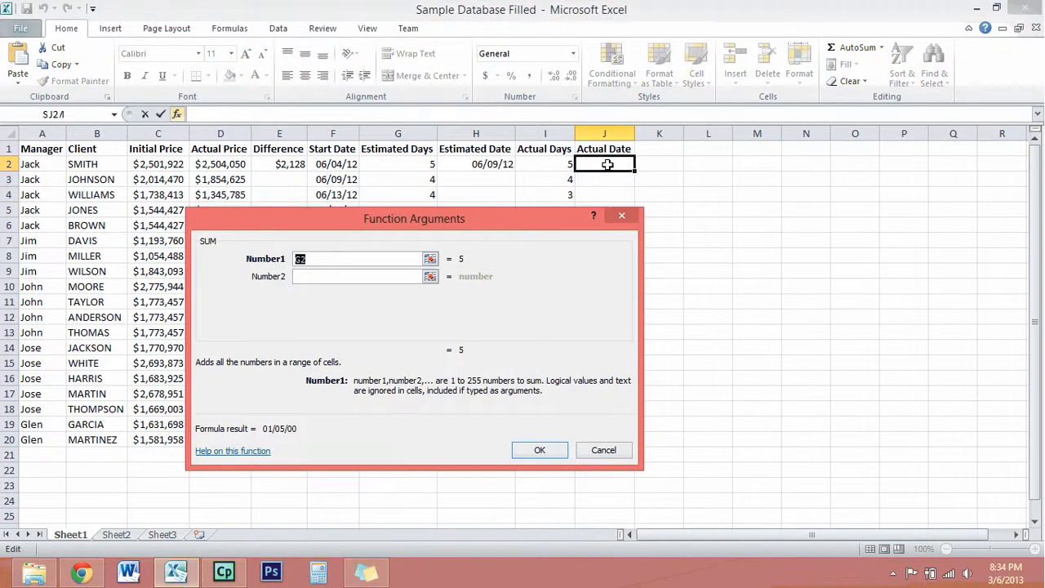
drag(608, 165, 599, 427)
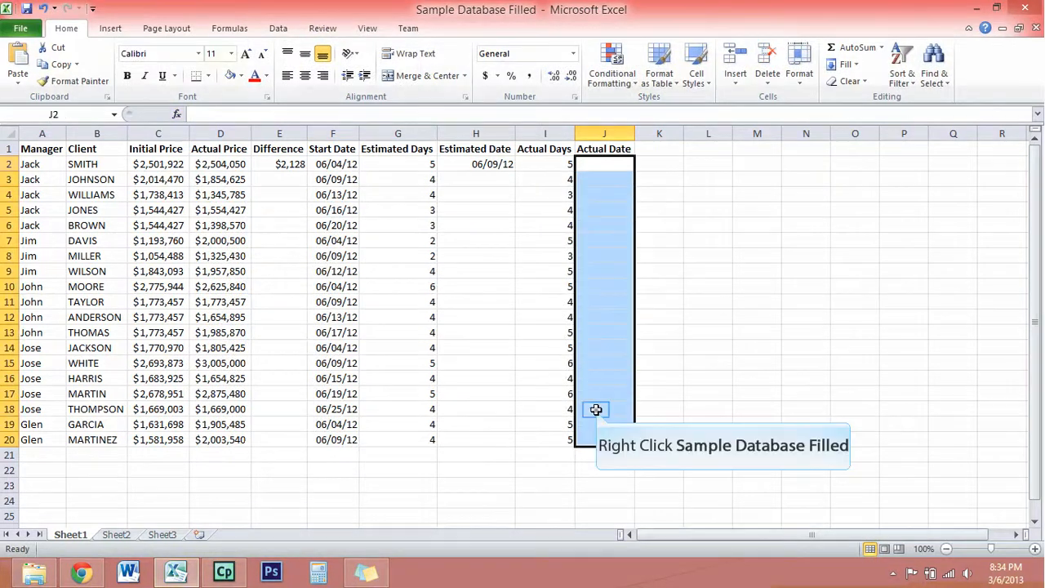
right_click(611, 411)
click(638, 351)
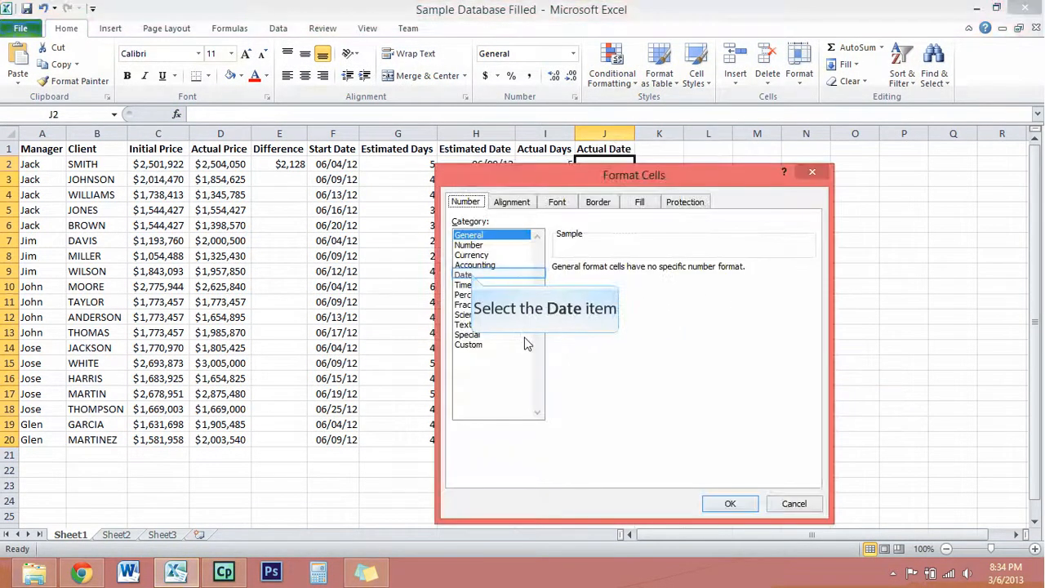
click(472, 277)
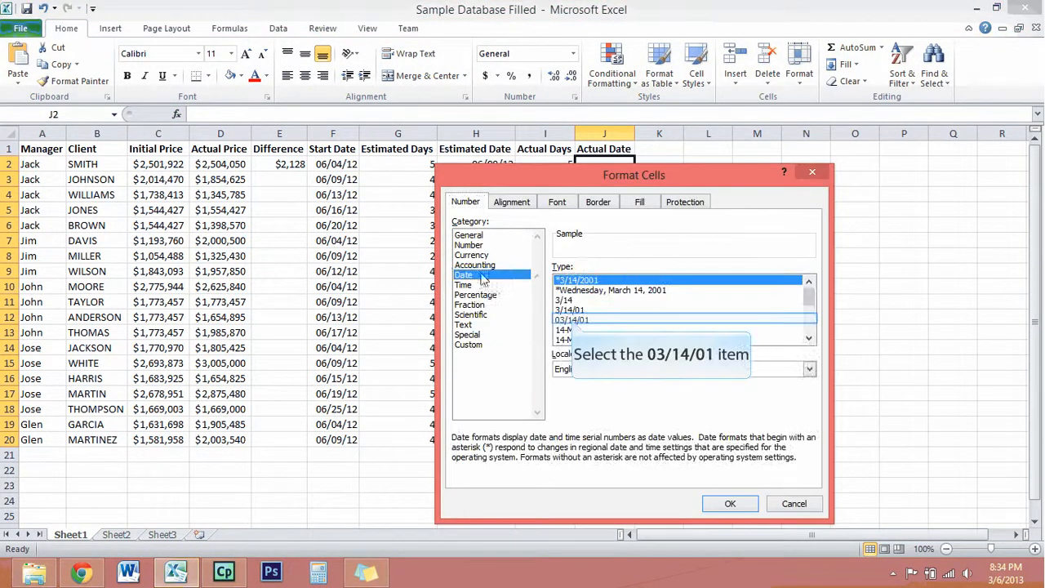
click(571, 319)
click(730, 504)
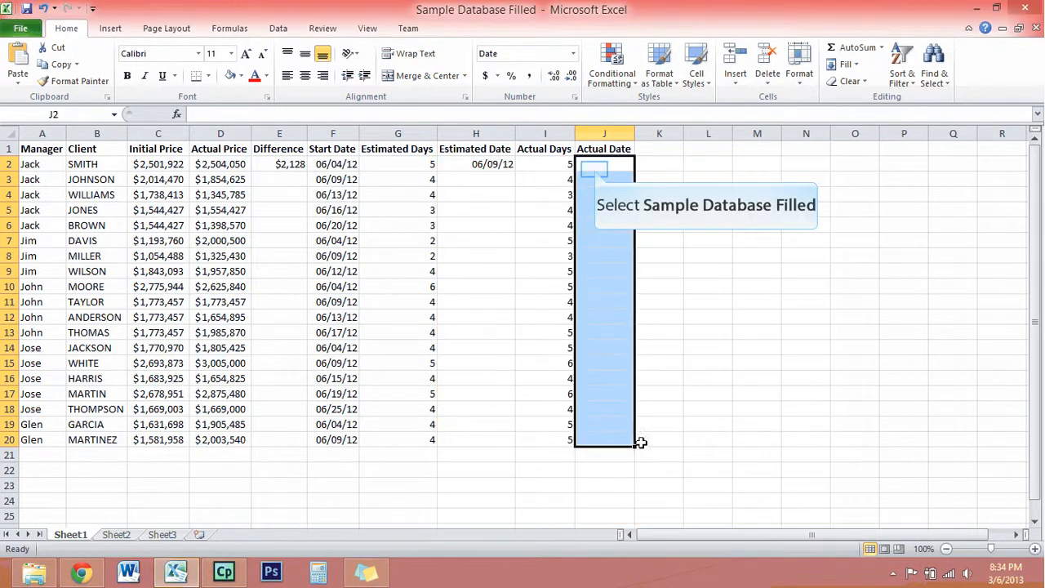
Insert the SUM function from the Math & Trig category into Actual Date cell J2.
click(597, 173)
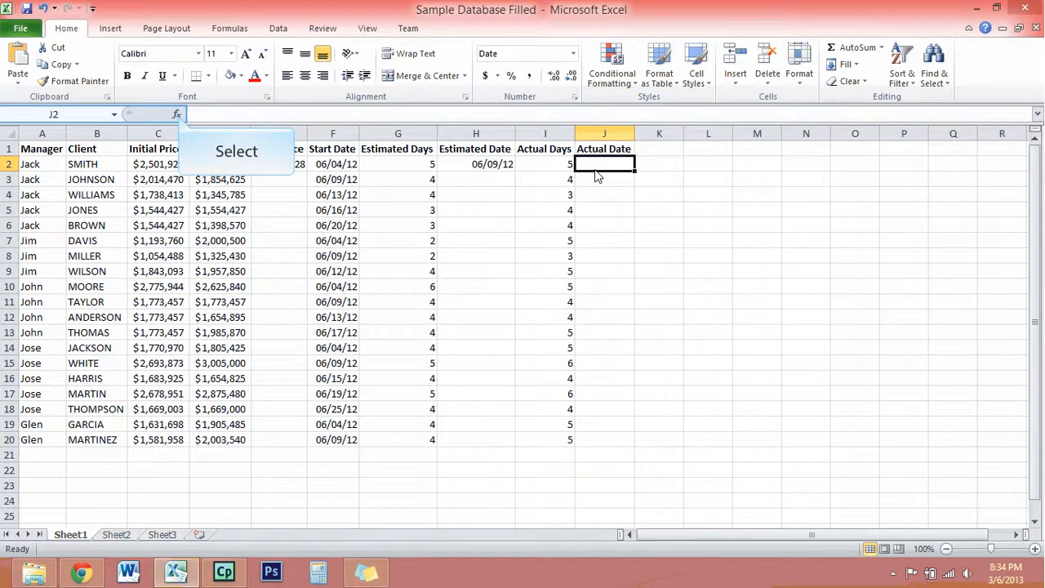
click(177, 115)
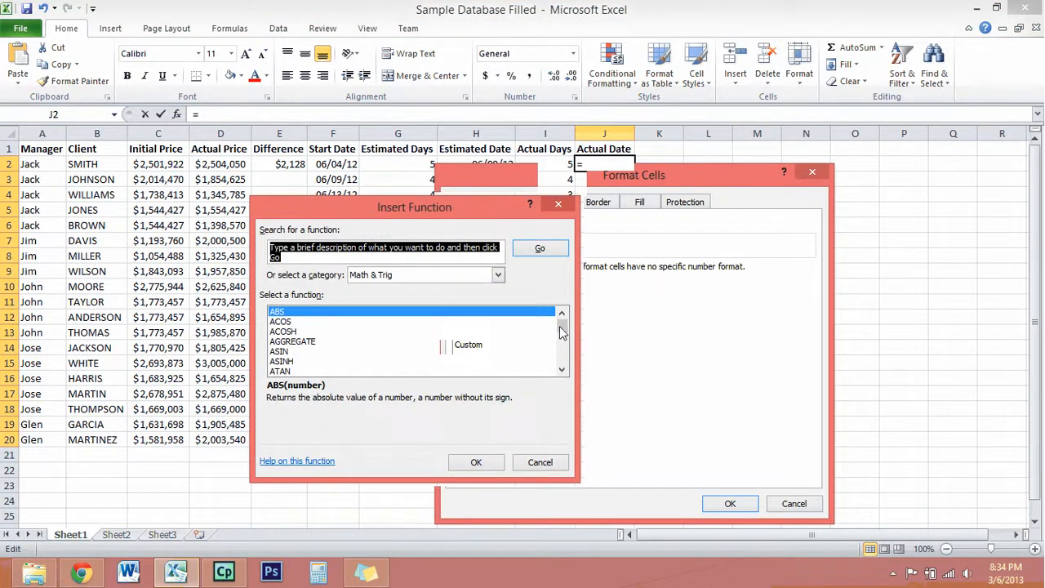
drag(559, 331, 560, 352)
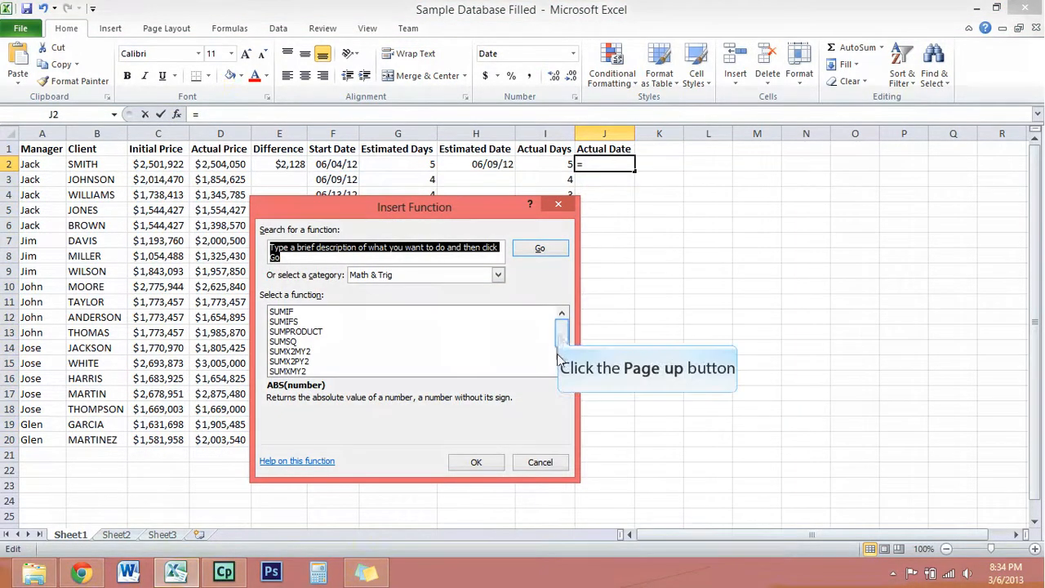
click(561, 337)
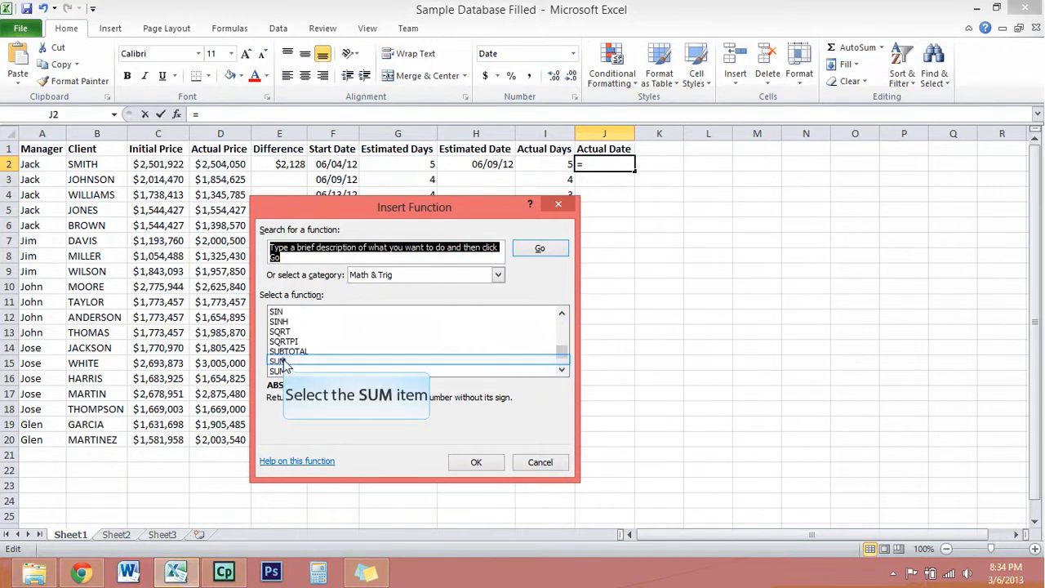
click(286, 361)
click(476, 462)
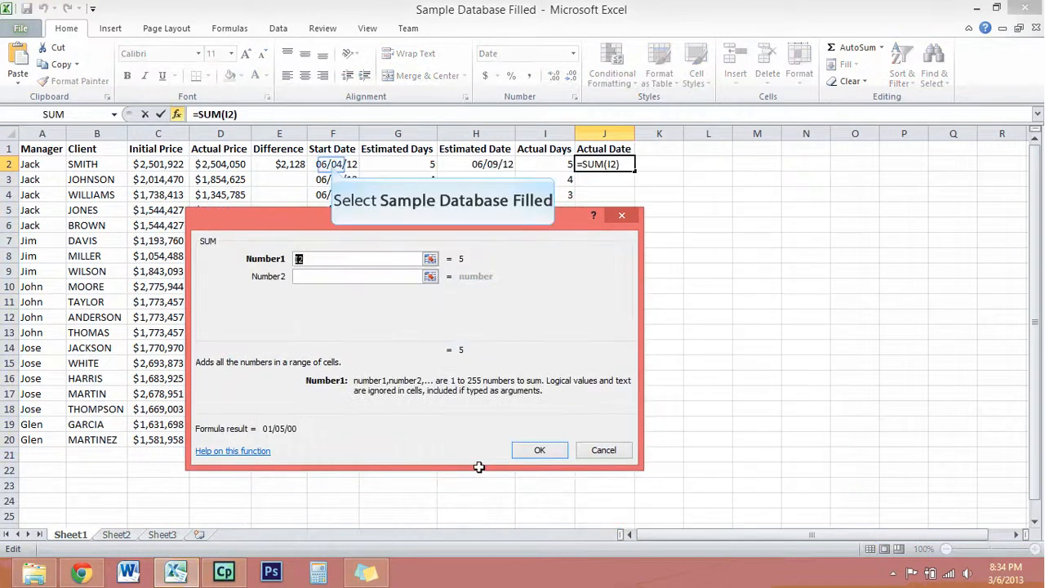
Set the SUM arguments in J2 to start date F2 and actual days I2, and apply the formula.
click(332, 164)
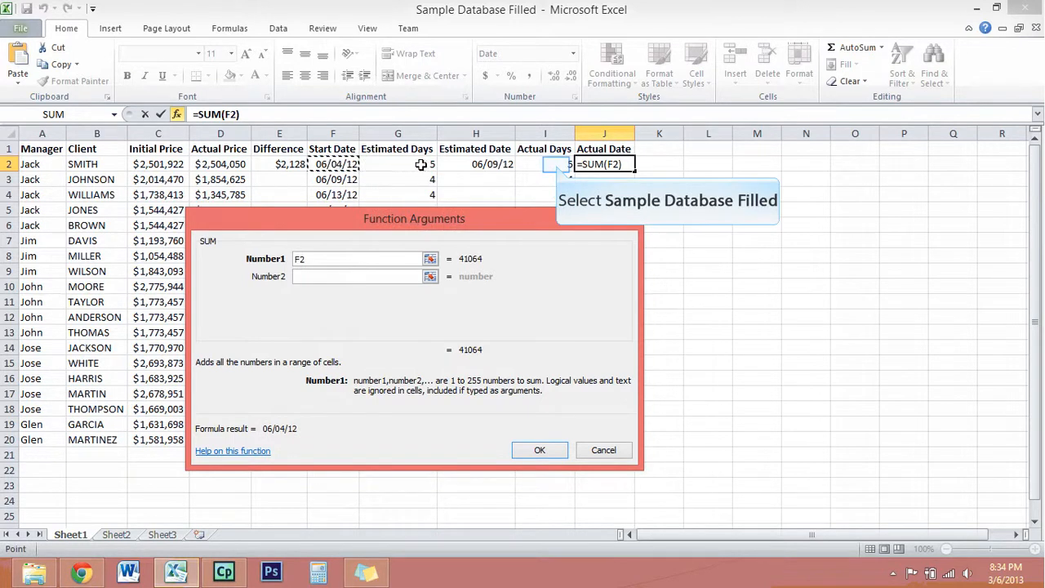
click(556, 165)
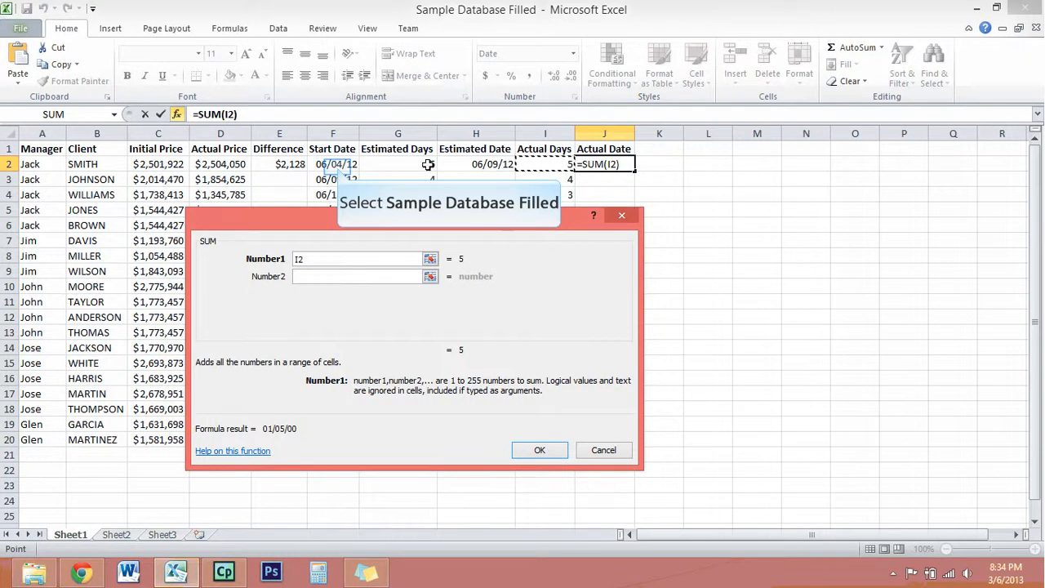
click(339, 165)
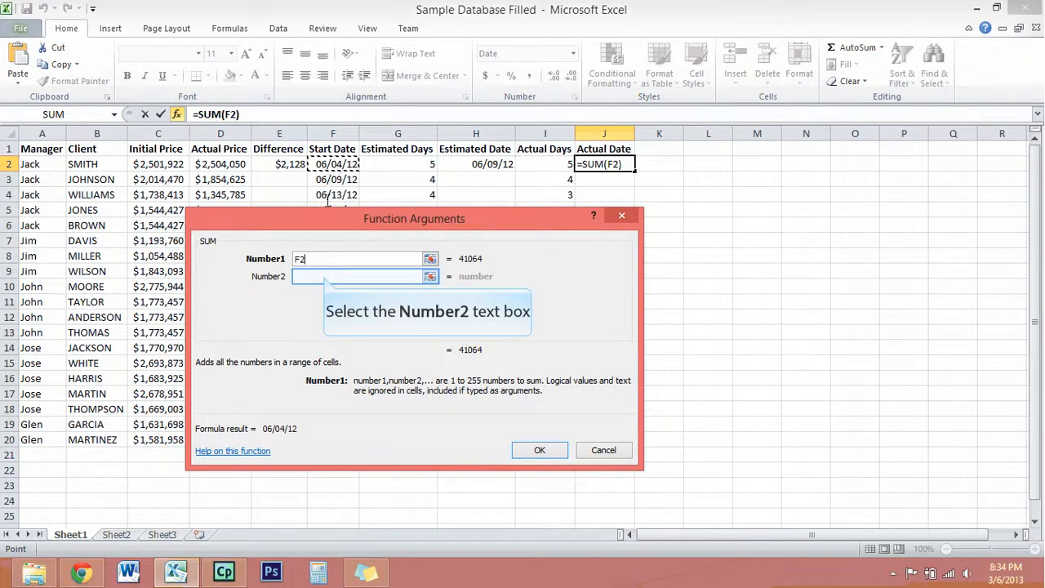
click(325, 276)
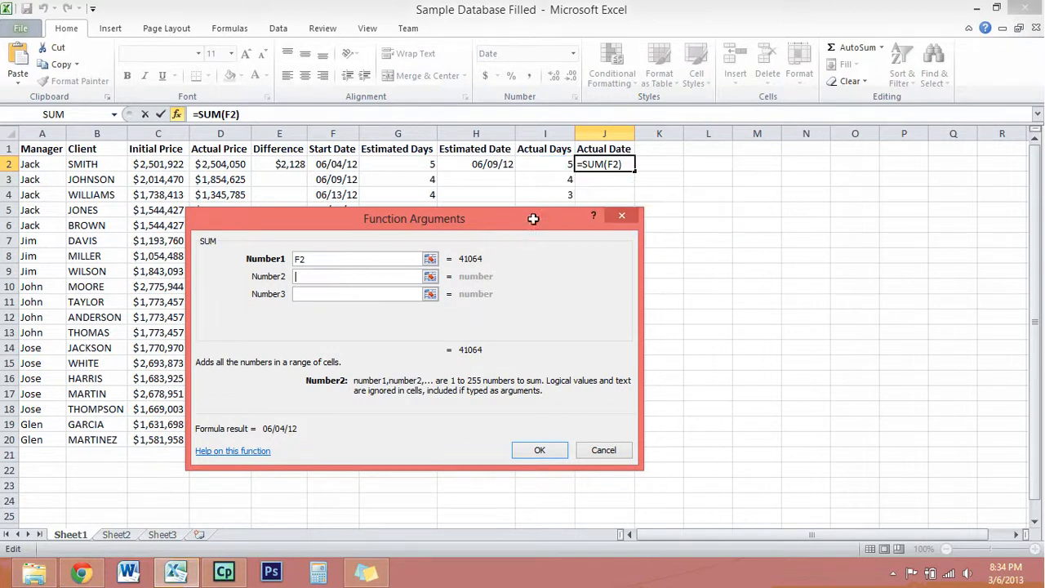
click(555, 168)
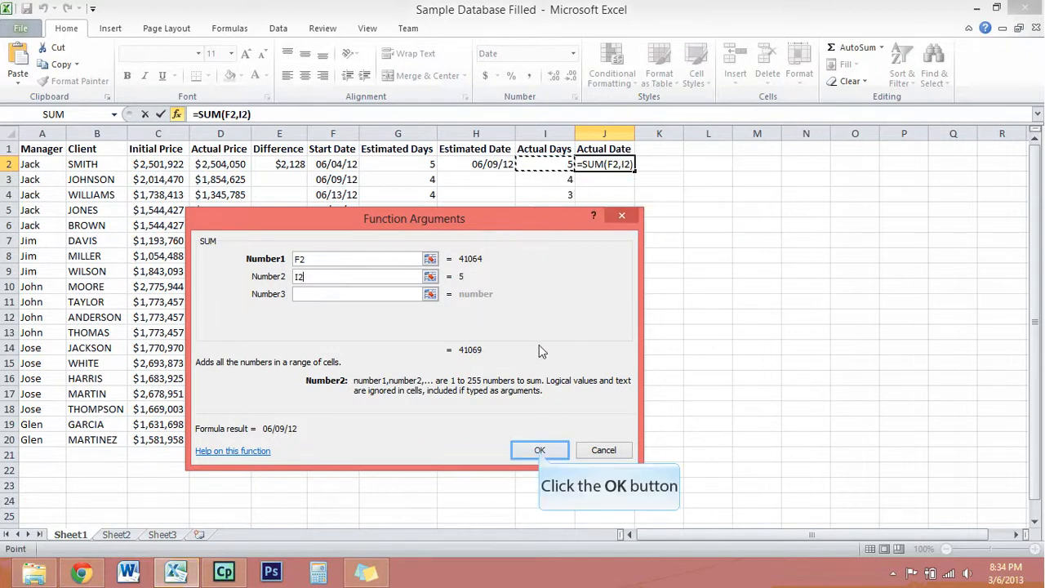
click(539, 450)
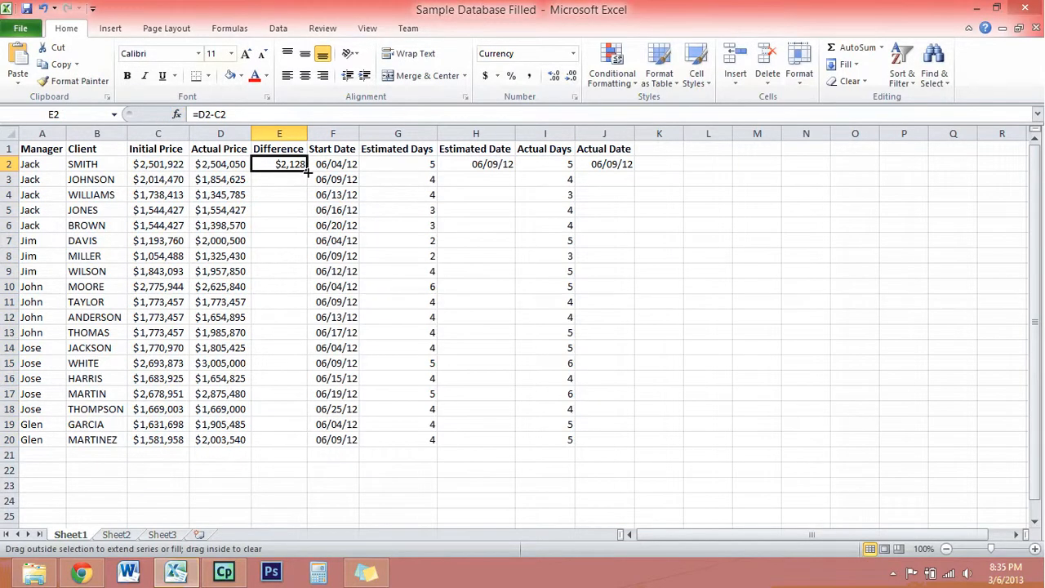
Fill the Difference formula from E2 down to E20 and check the formulas in E2 and E10.
drag(308, 169, 300, 445)
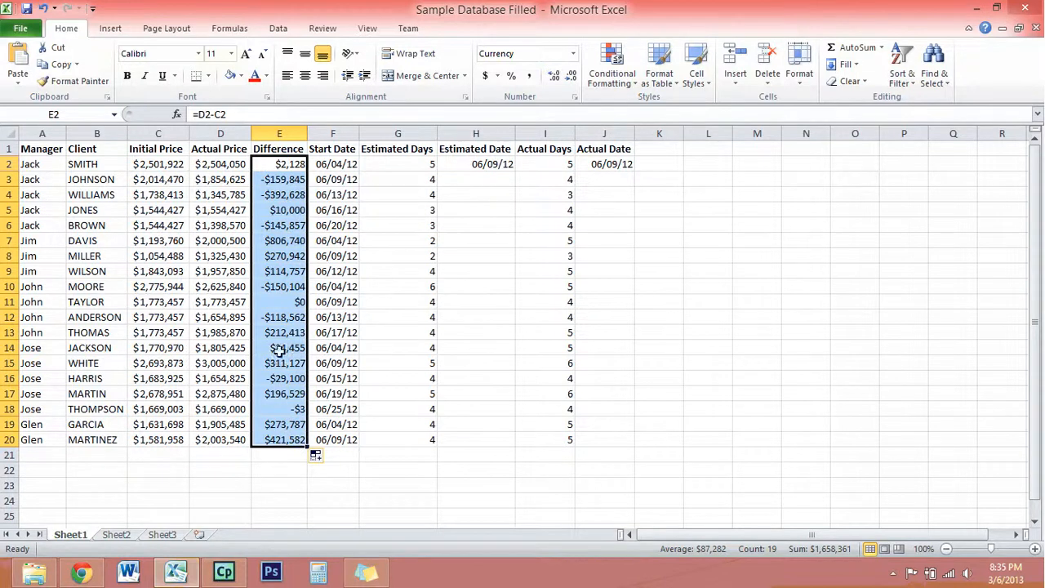
click(276, 164)
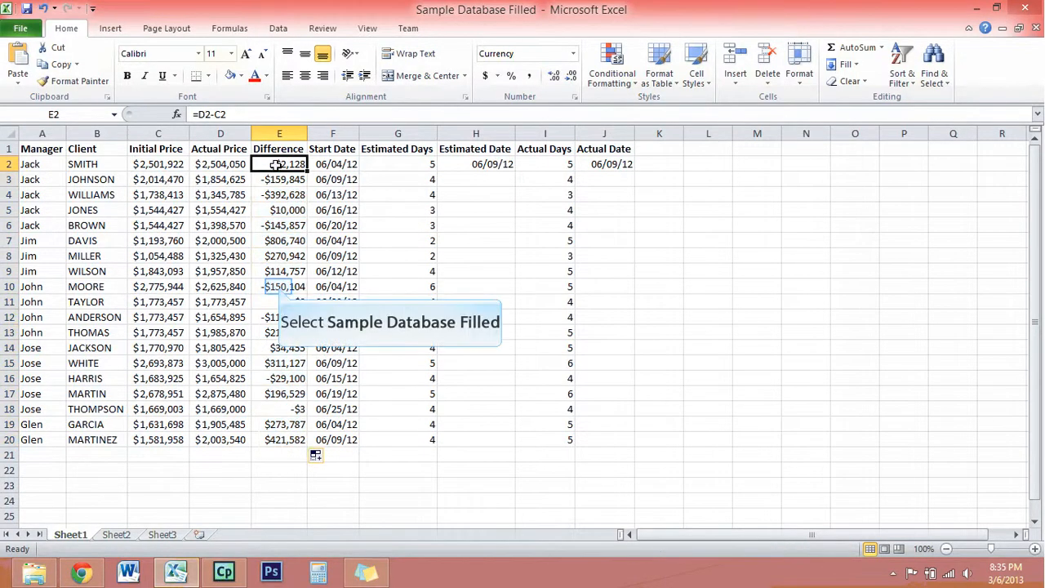
click(279, 287)
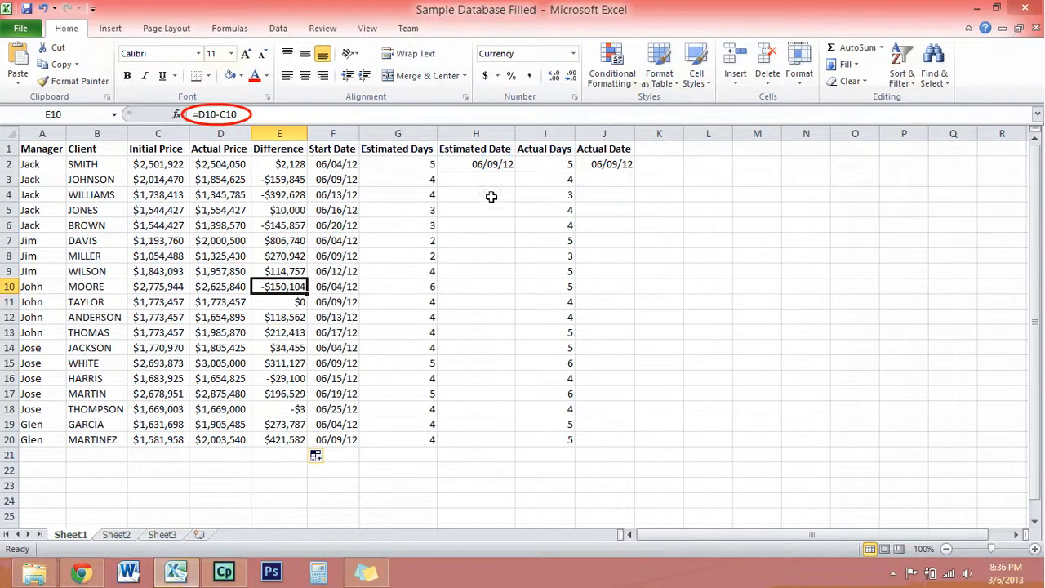
Fill the Estimated Date formula from H2 down to H20.
click(497, 163)
drag(516, 171, 514, 446)
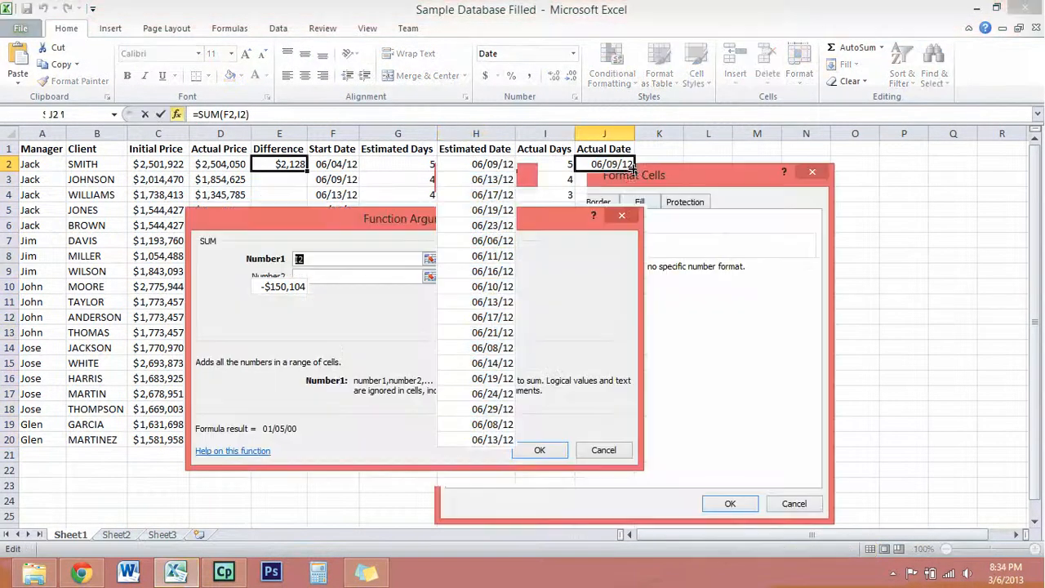
Fill the Actual Date formula from J2 down to J20 and check the copied formulas in J10, J14 and J19.
drag(635, 171, 618, 449)
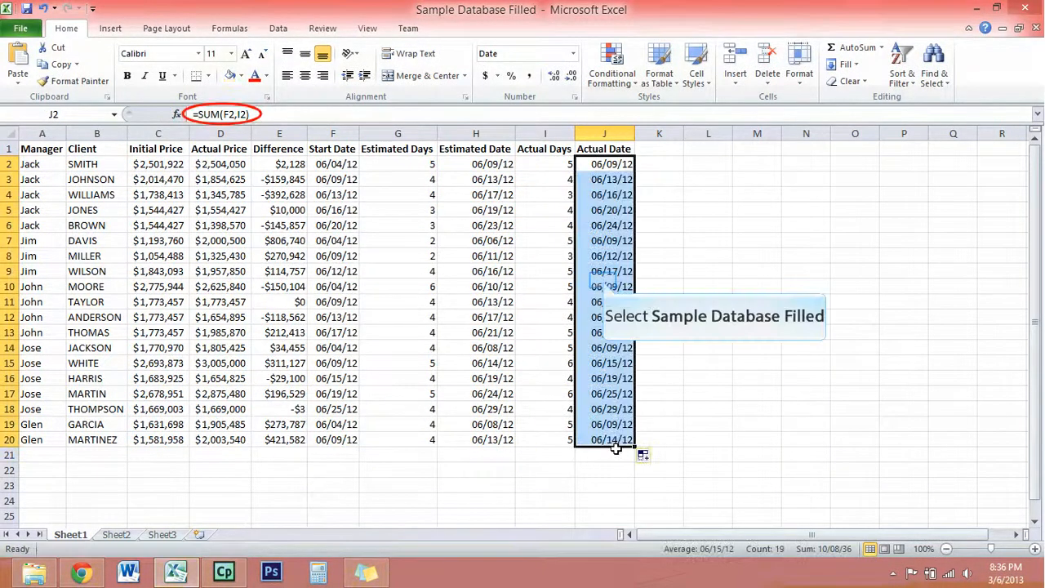
click(604, 286)
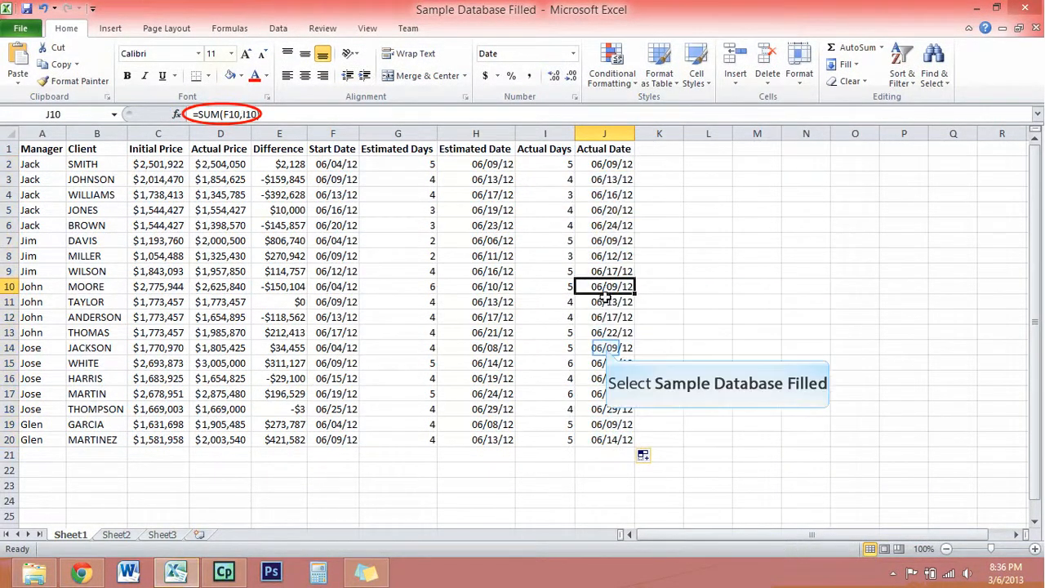
click(604, 348)
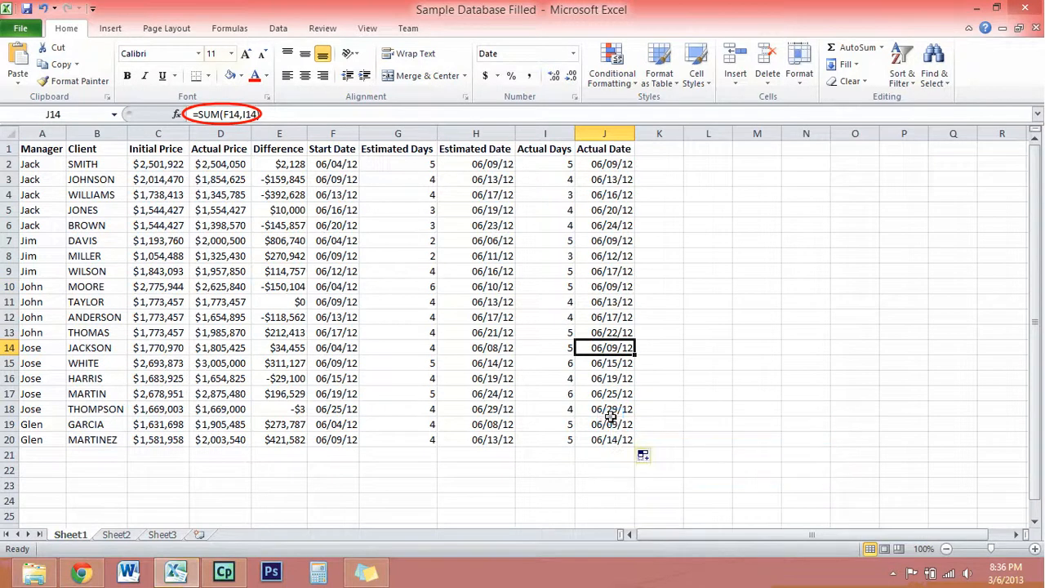
click(610, 422)
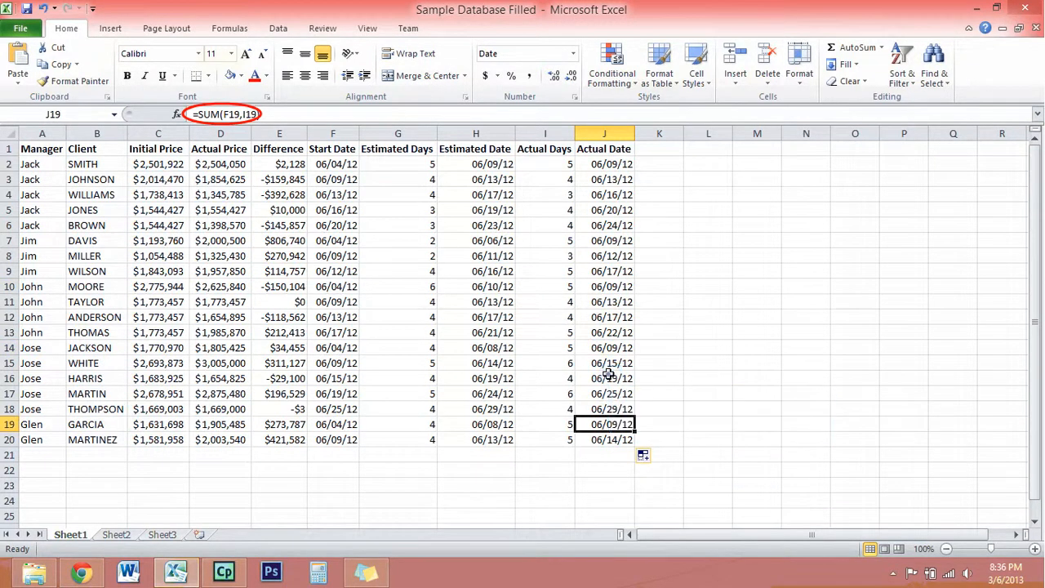